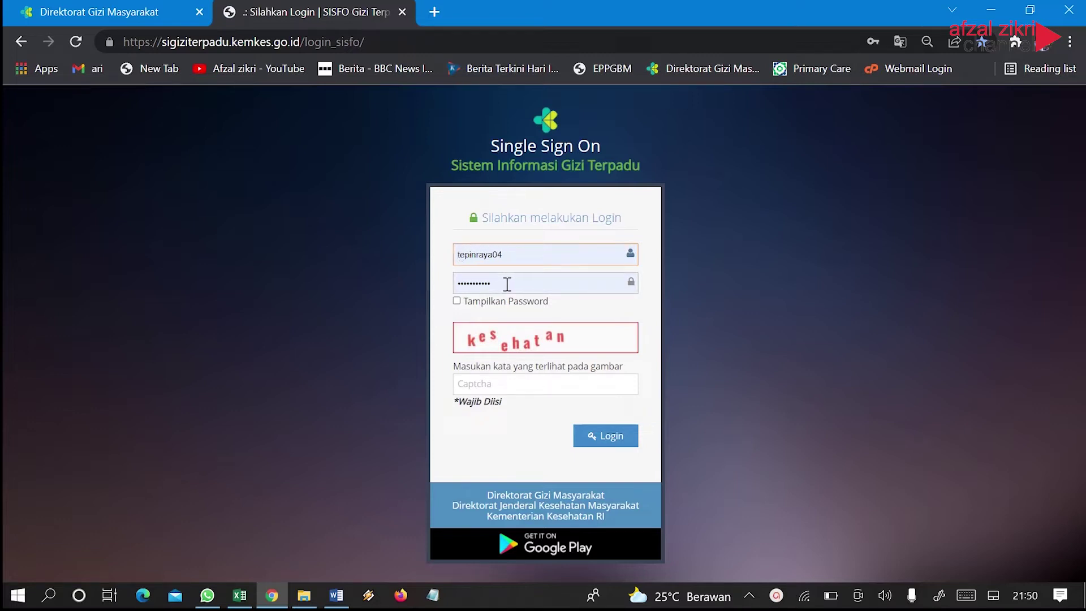
Log in by entering the captcha word 'keseha'
{"action": "left_click", "coordinate": [496, 386]}
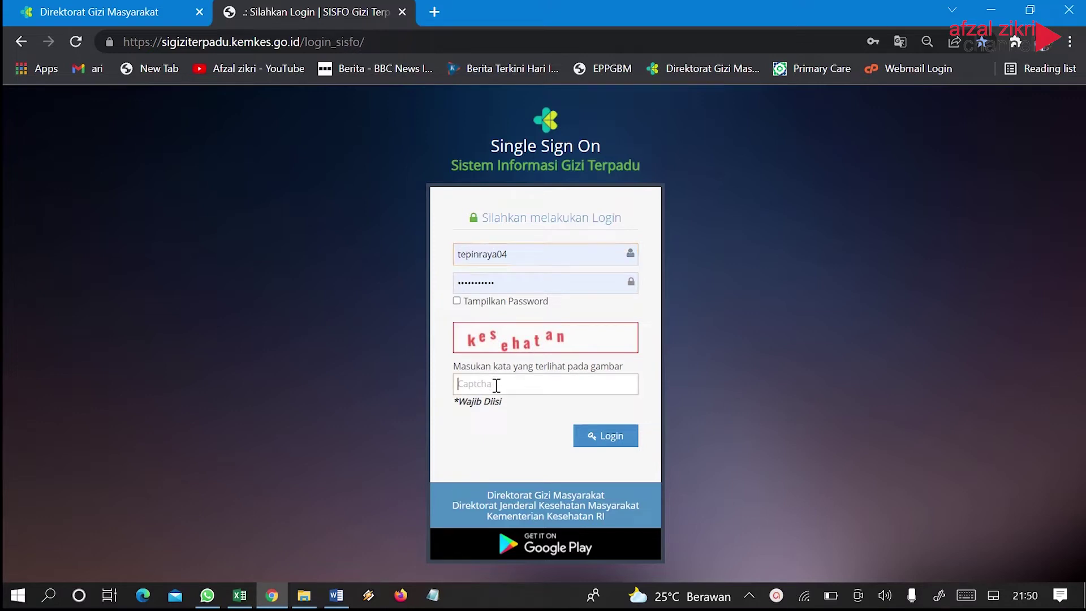
{"action": "type", "text": "kesehatan"}
{"action": "key", "text": "Return"}
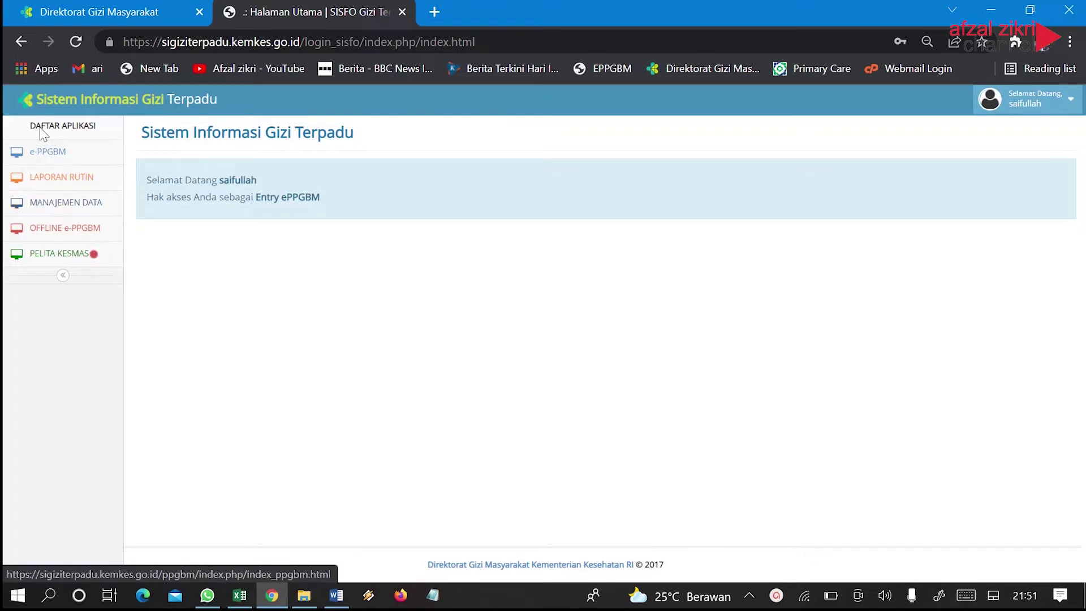
Review the three Entry ePPGBM accounts in Manajemen Data's Daftar User, then start a new user
{"action": "left_click", "coordinate": [44, 211]}
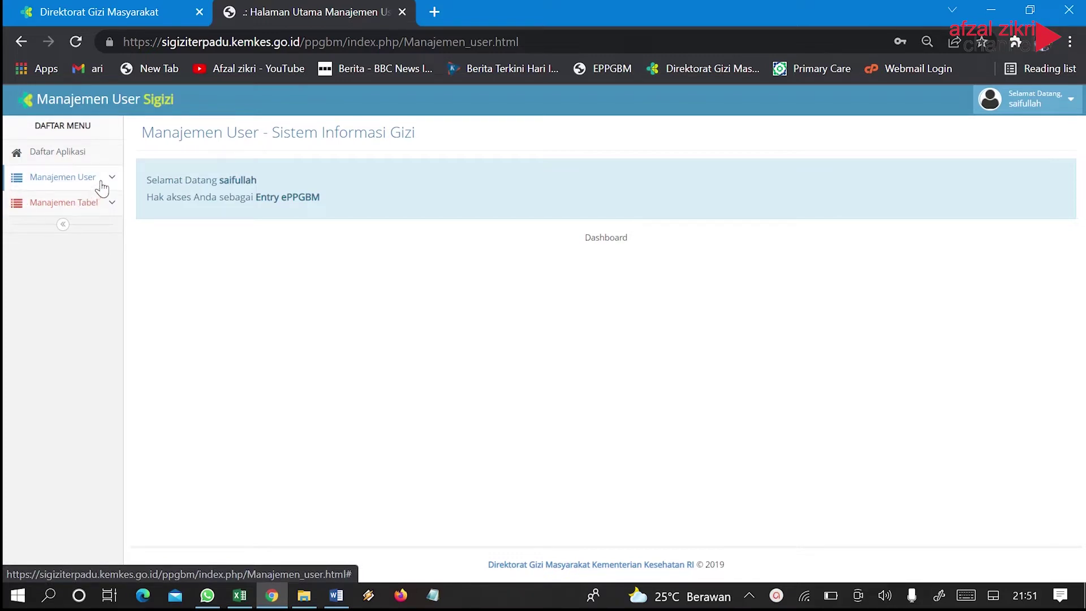
{"action": "left_click", "coordinate": [100, 188]}
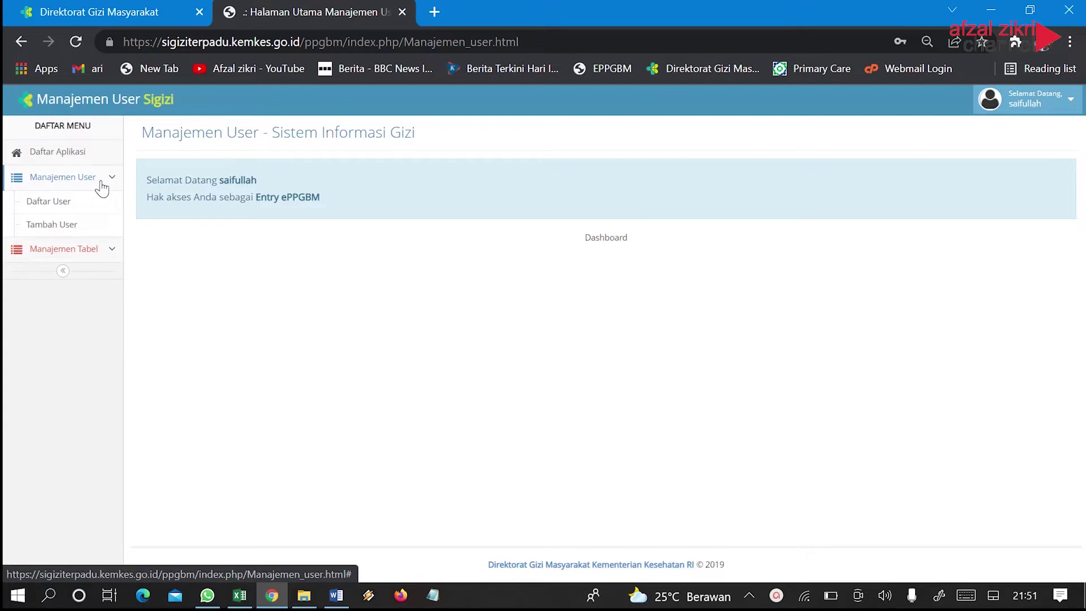
{"action": "left_click", "coordinate": [41, 213]}
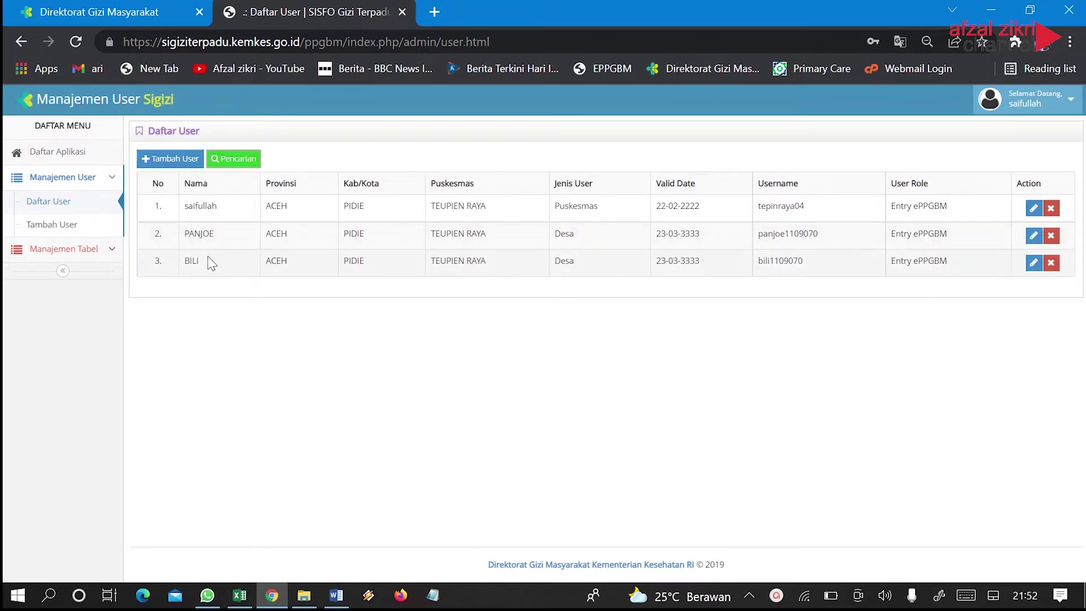
{"action": "left_click", "coordinate": [158, 159]}
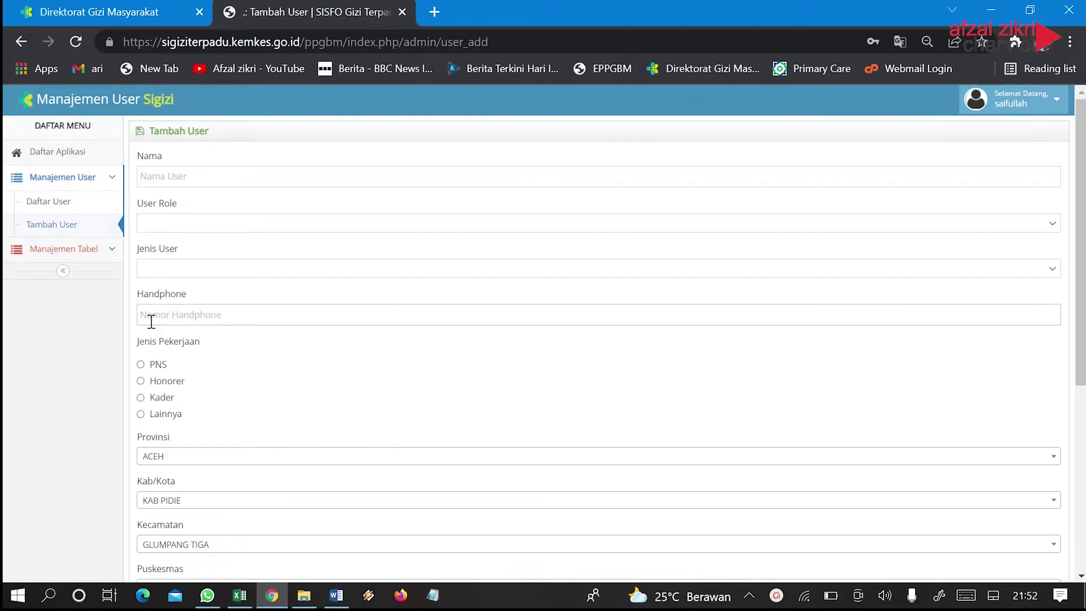
Leave the empty Nama field and bring up the Rekap-Anak-Berdasarkan-Status-Gizi workbook in Excel
{"action": "left_click", "coordinate": [151, 175]}
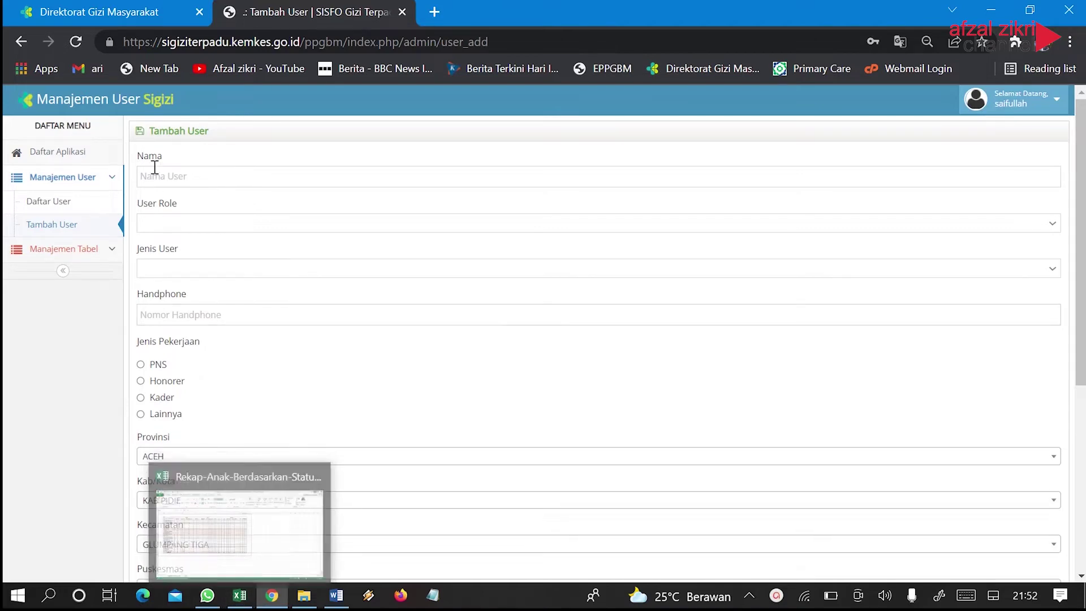
{"action": "left_click", "coordinate": [240, 595]}
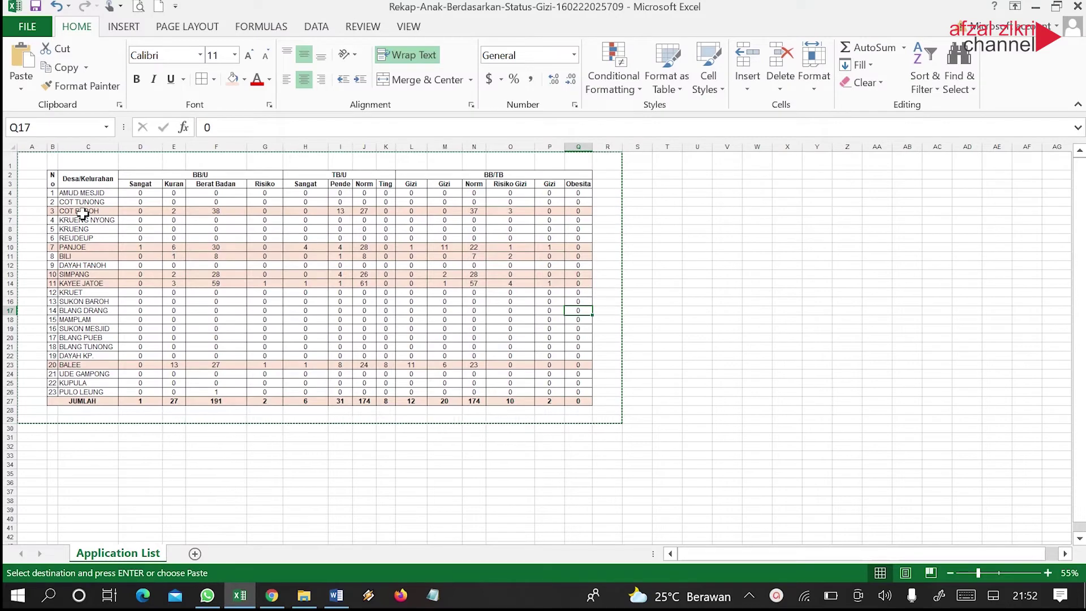
Copy the village name AMUD MESJID from cell C4 and return to the Nama field
{"action": "left_click", "coordinate": [80, 194]}
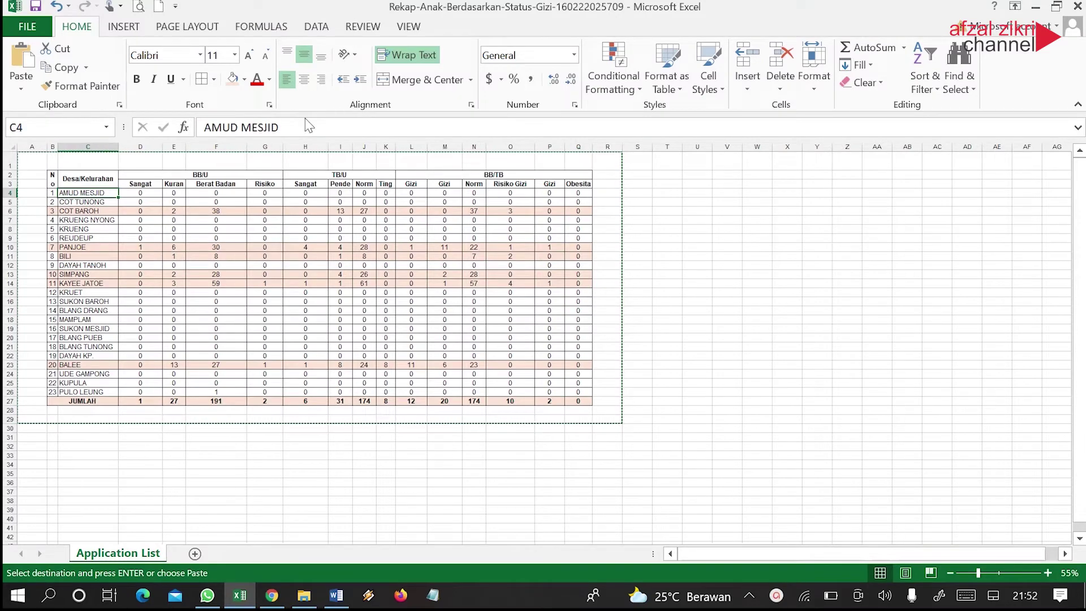
{"action": "left_click_drag", "start_coordinate": [290, 128], "coordinate": [197, 126]}
{"action": "key", "text": "ctrl+c"}
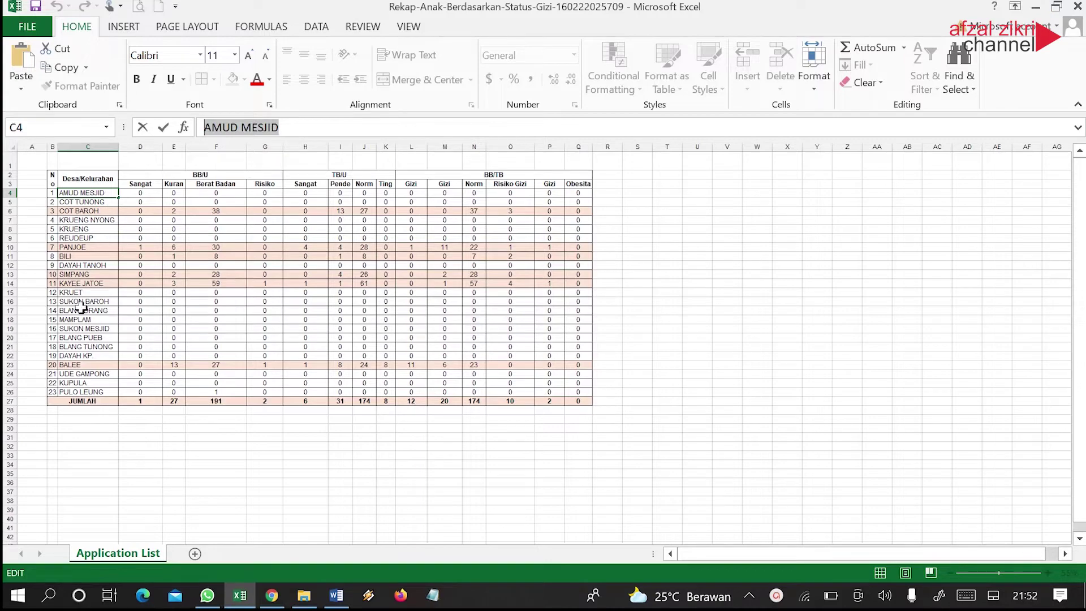
{"action": "left_click", "coordinate": [1036, 7]}
{"action": "left_click", "coordinate": [145, 177]}
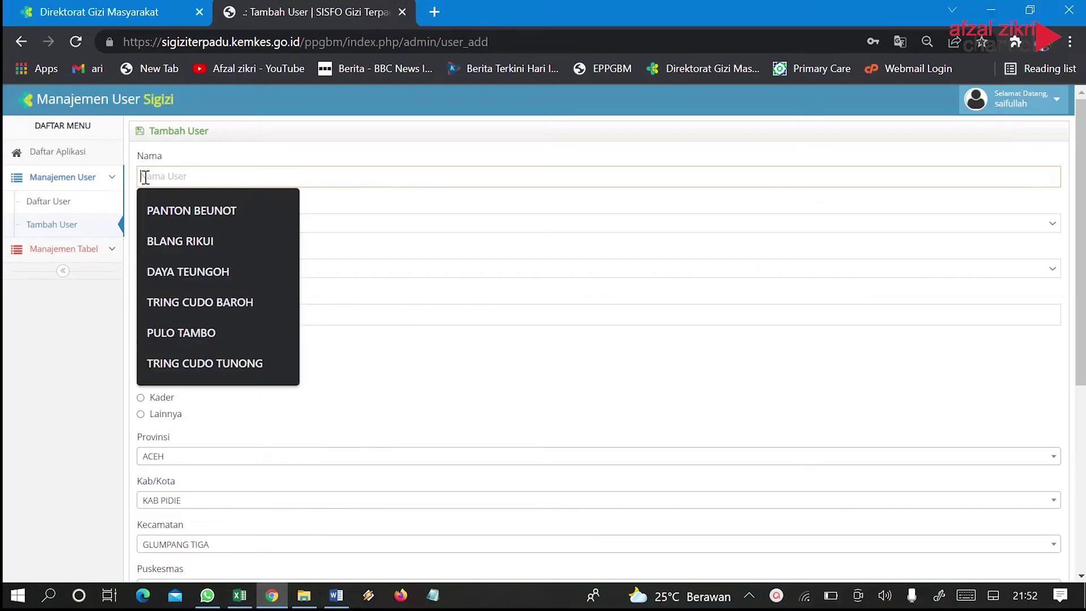
{"action": "key", "text": "ctrl+v"}
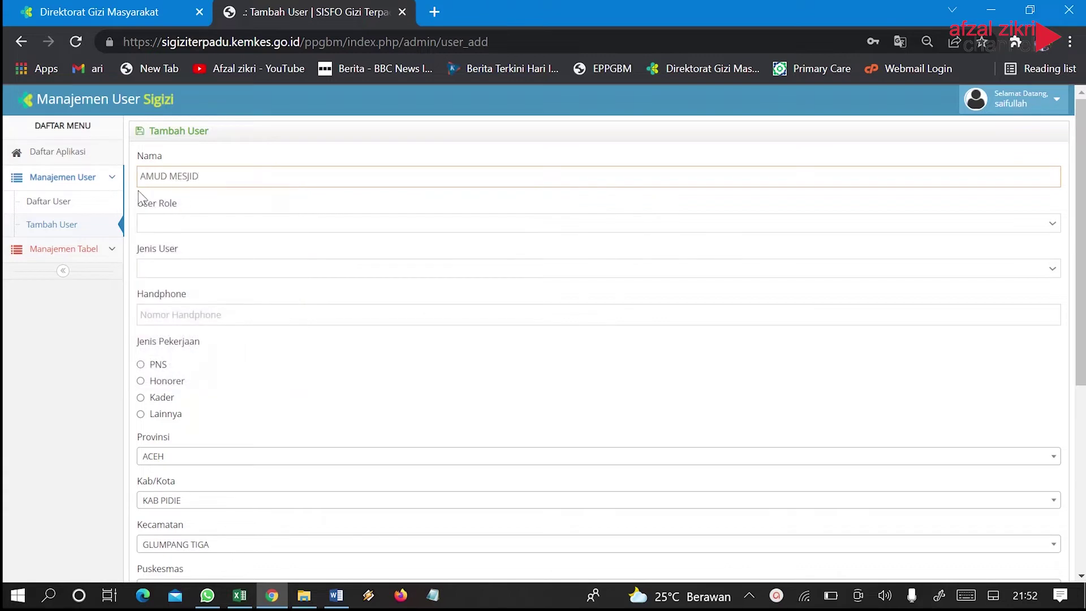
{"action": "left_click", "coordinate": [161, 223]}
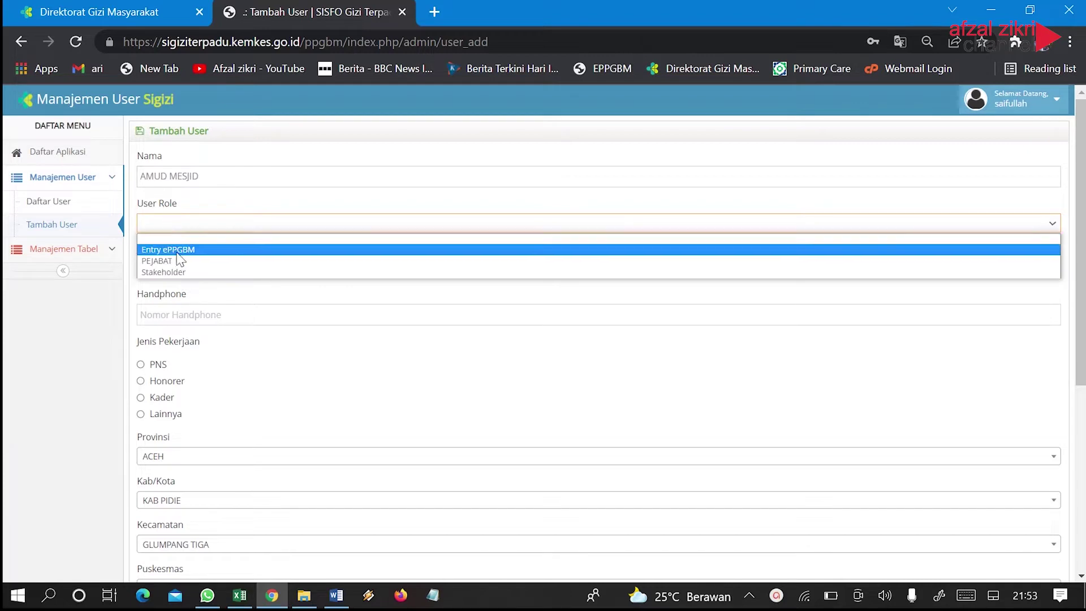
{"action": "left_click", "coordinate": [178, 254]}
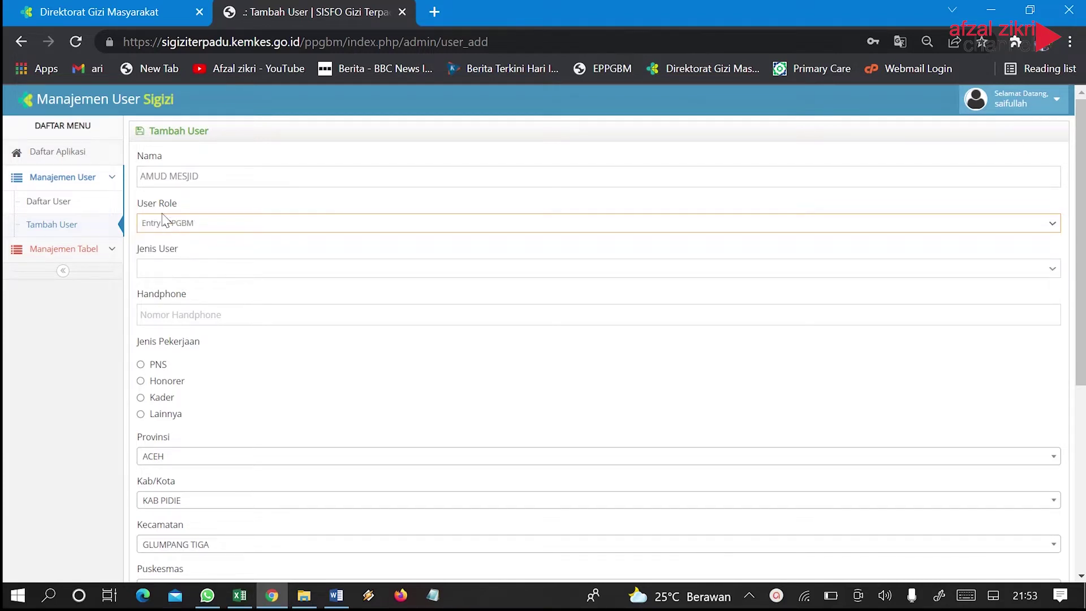
{"action": "left_click", "coordinate": [157, 272]}
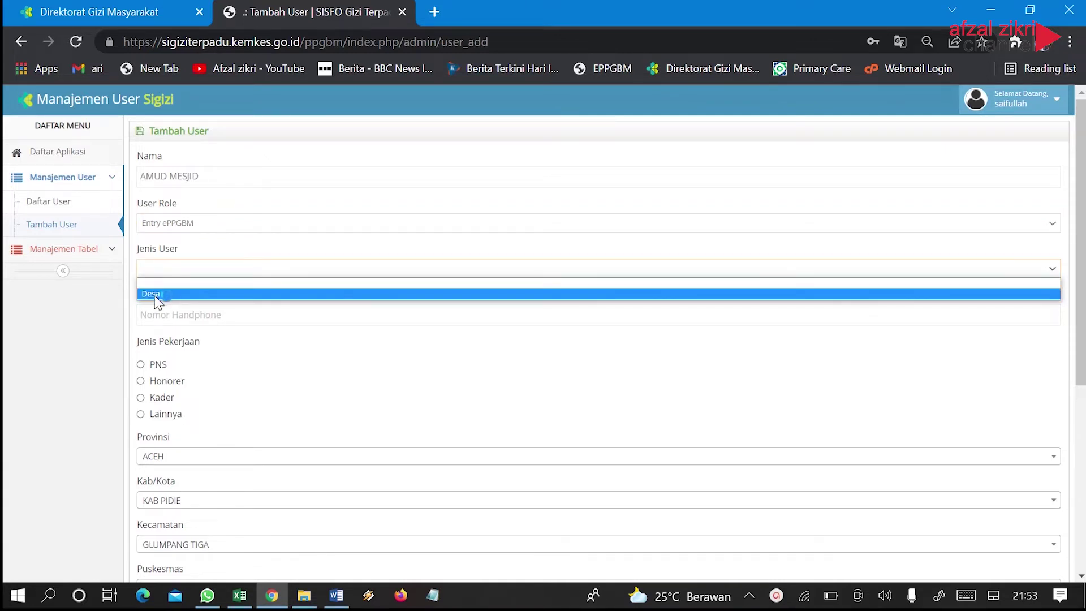
{"action": "left_click", "coordinate": [158, 294]}
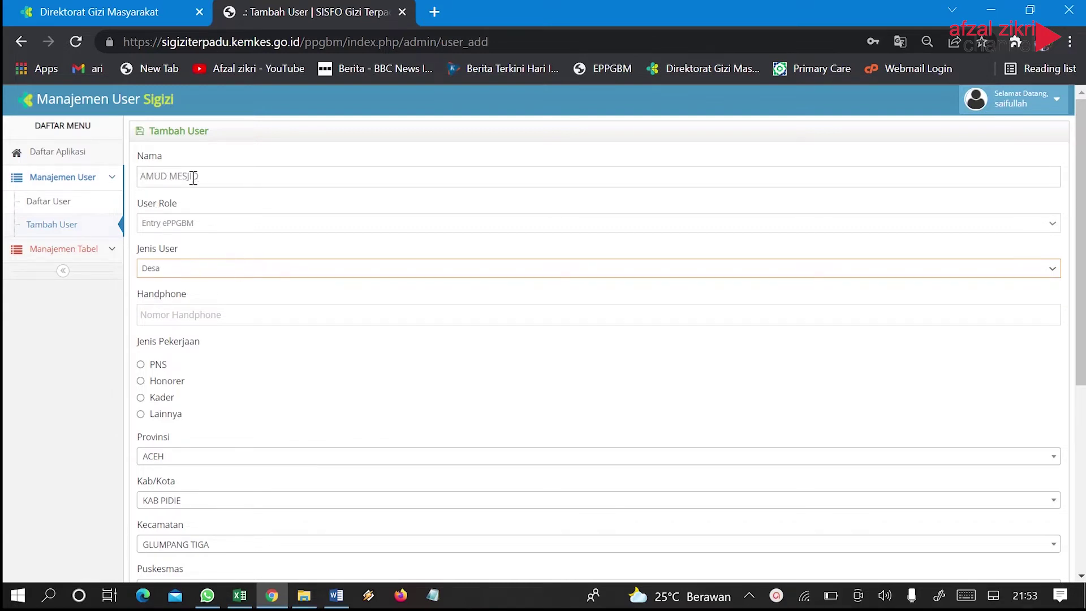
{"action": "left_click", "coordinate": [160, 317]}
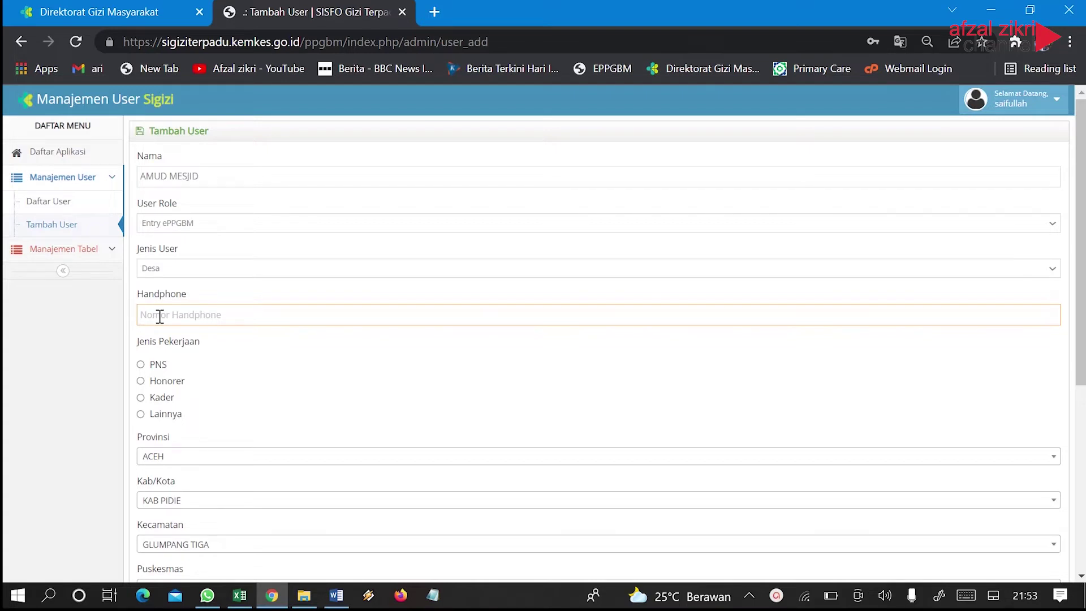
Set the job type to PNS and the village to AMUD MESJID
{"action": "scroll", "coordinate": [175, 417], "scroll_direction": "down", "scroll_amount": 1}
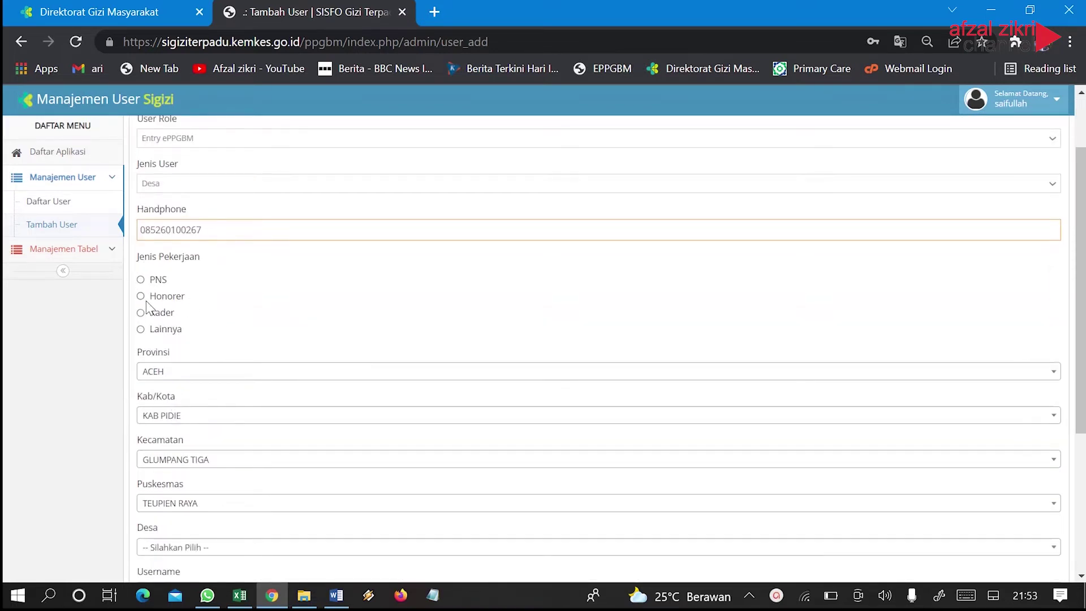
{"action": "left_click", "coordinate": [141, 280]}
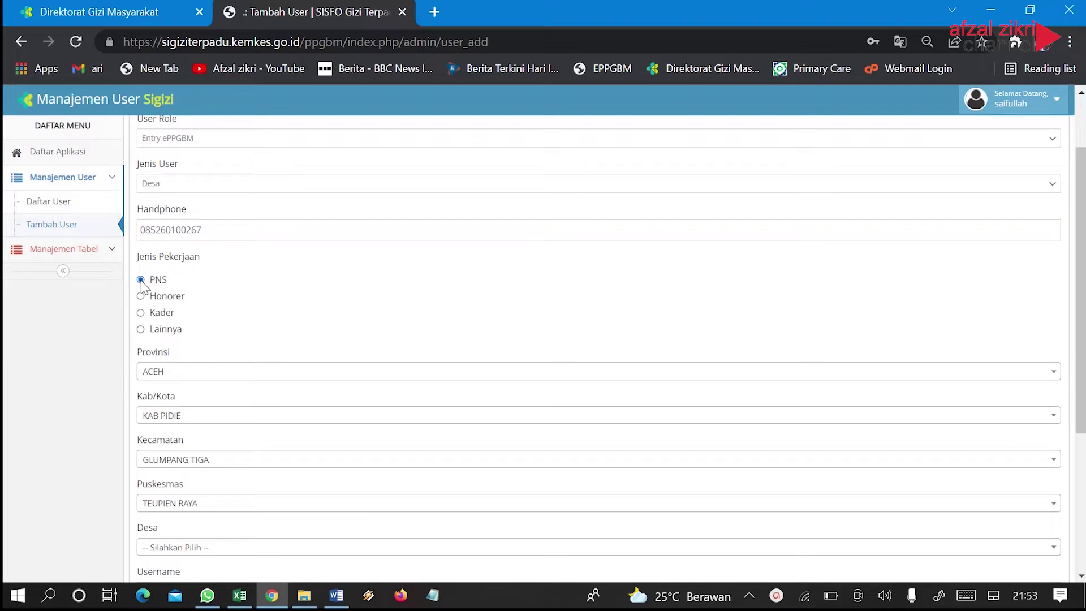
{"action": "scroll", "coordinate": [168, 312], "scroll_direction": "down", "scroll_amount": 1}
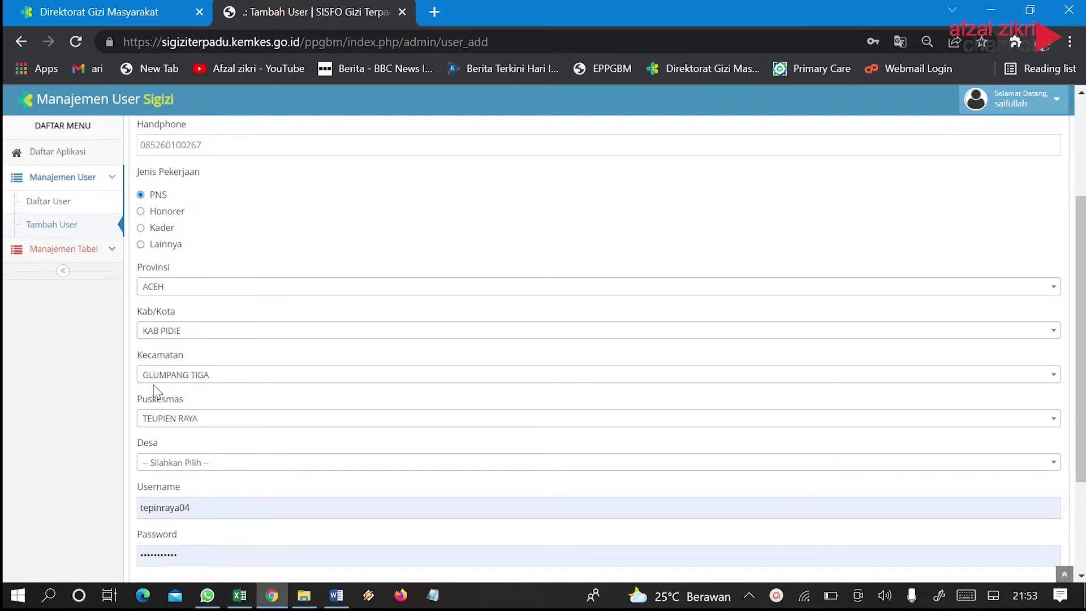
{"action": "scroll", "coordinate": [208, 421], "scroll_direction": "down", "scroll_amount": 2}
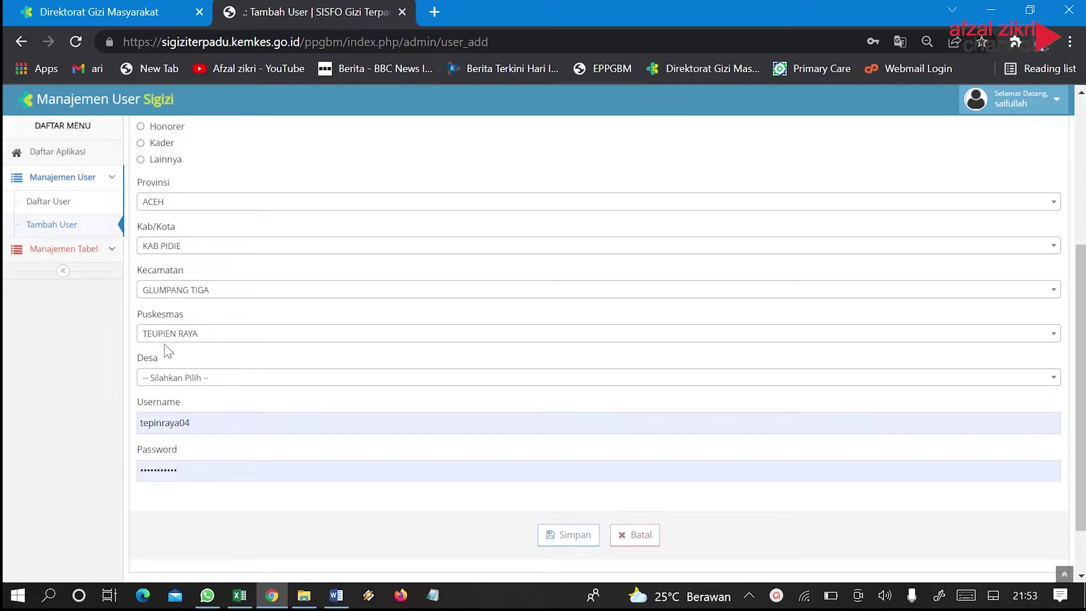
{"action": "scroll", "coordinate": [206, 347], "scroll_direction": "down", "scroll_amount": 1}
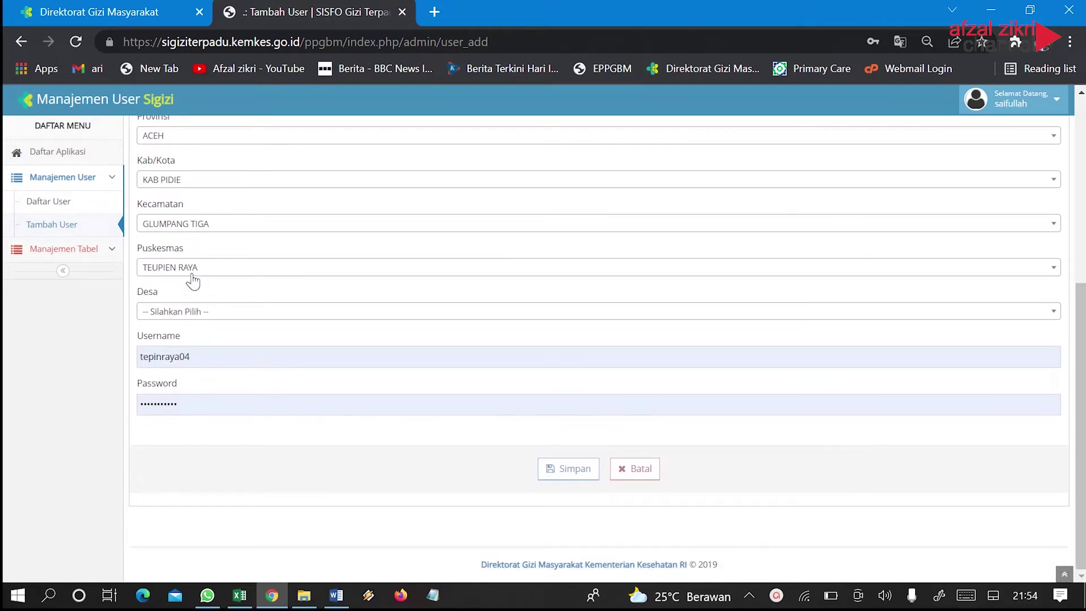
{"action": "left_click", "coordinate": [175, 317]}
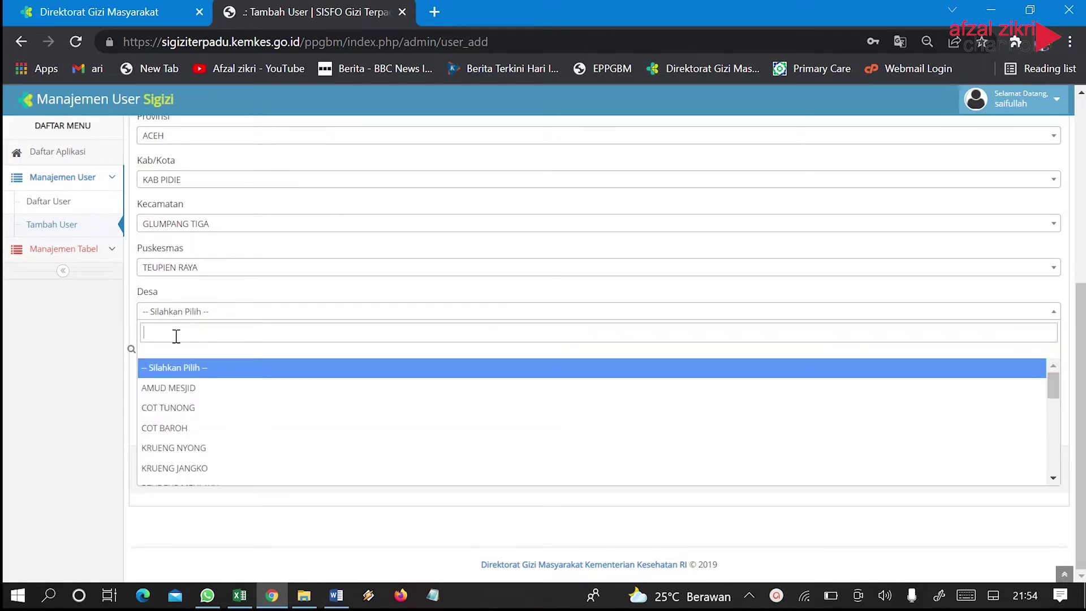
{"action": "left_click", "coordinate": [177, 390]}
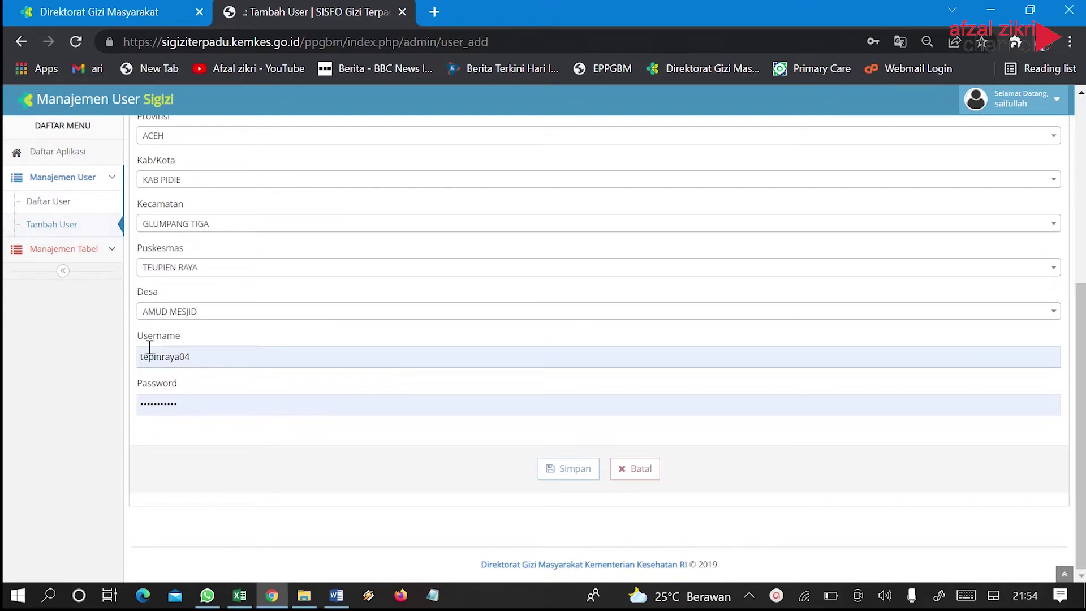
{"action": "left_click", "coordinate": [202, 317]}
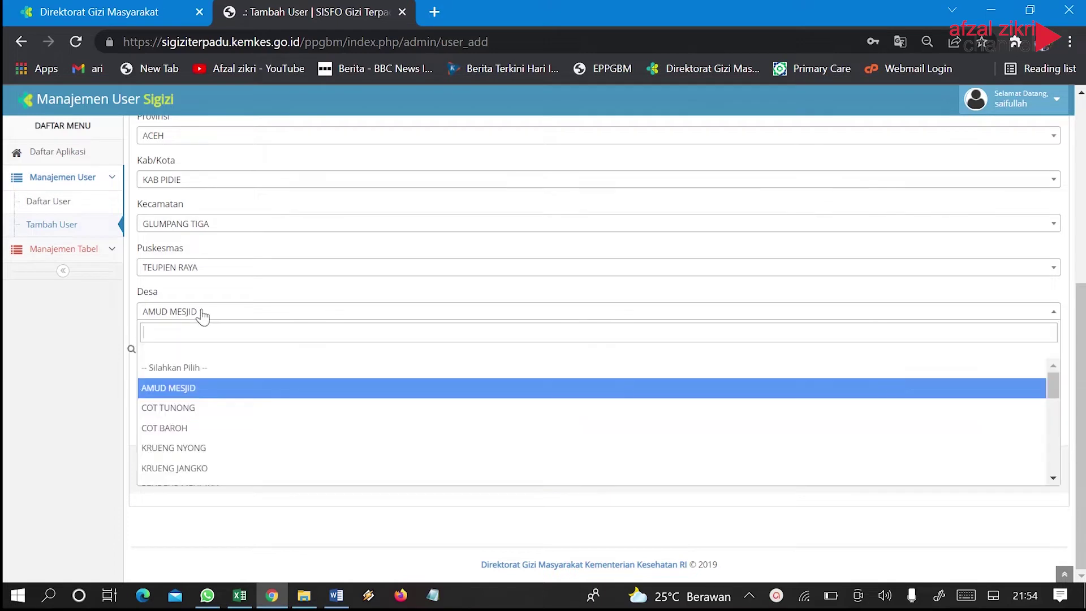
{"action": "left_click", "coordinate": [153, 318]}
Clear the autofilled username
{"action": "left_click", "coordinate": [174, 358]}
{"action": "left_click_drag", "start_coordinate": [199, 358], "coordinate": [136, 359]}
{"action": "key", "text": "Escape"}
{"action": "key", "text": "BackSpace"}
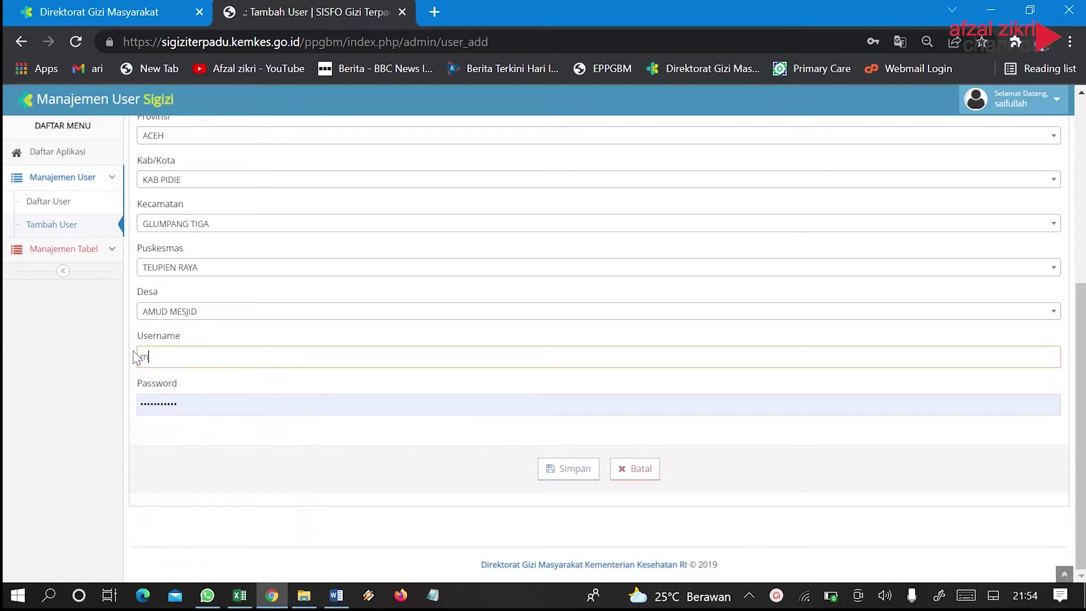
{"action": "left_click", "coordinate": [136, 357]}
{"action": "type", "text": "a"}
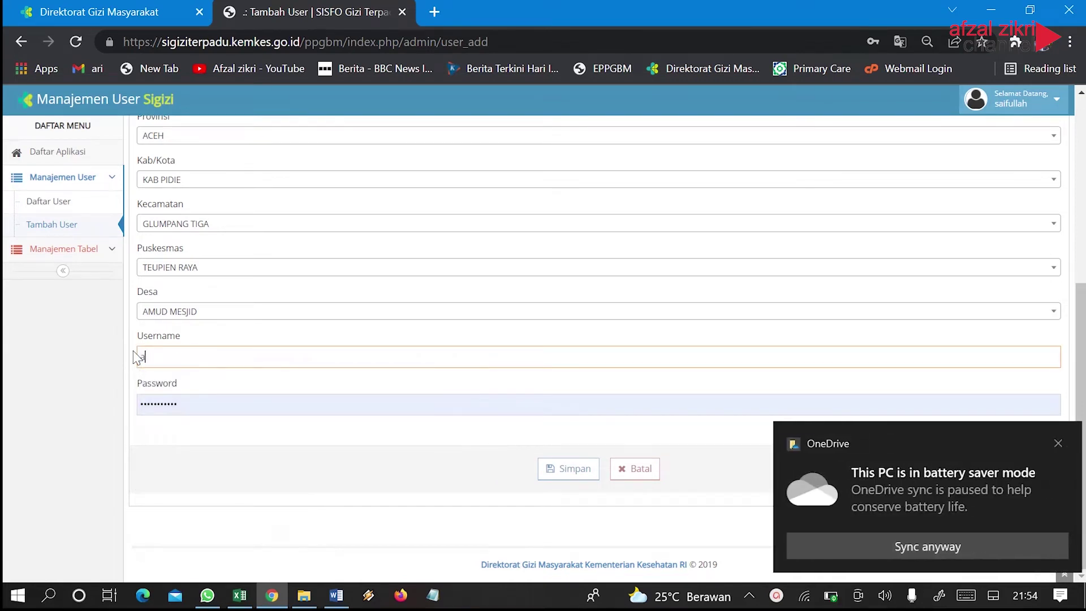
{"action": "type", "text": "mud"}
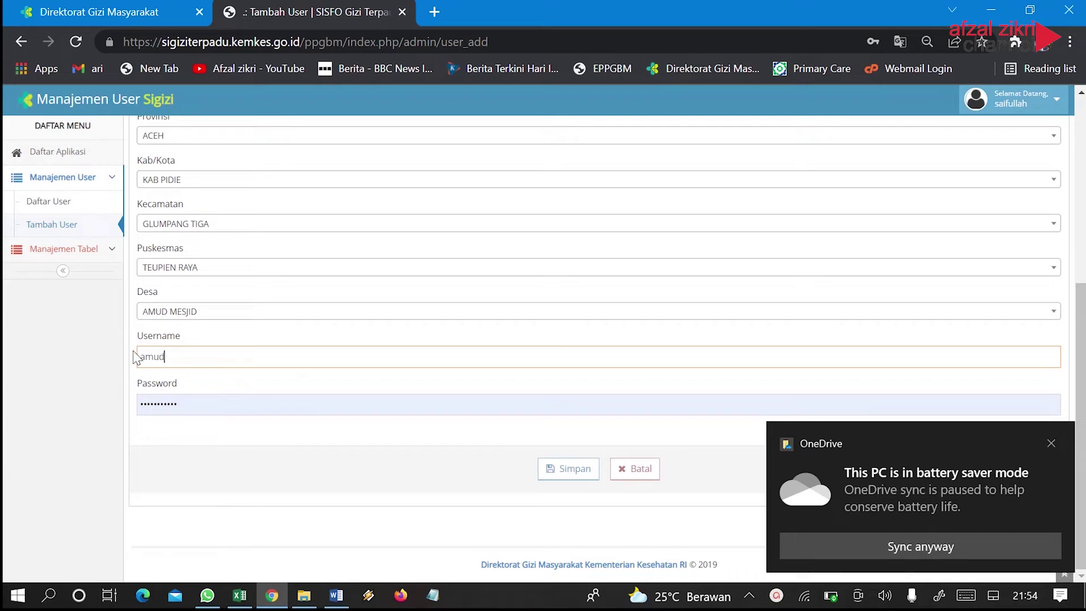
{"action": "left_click", "coordinate": [1051, 443]}
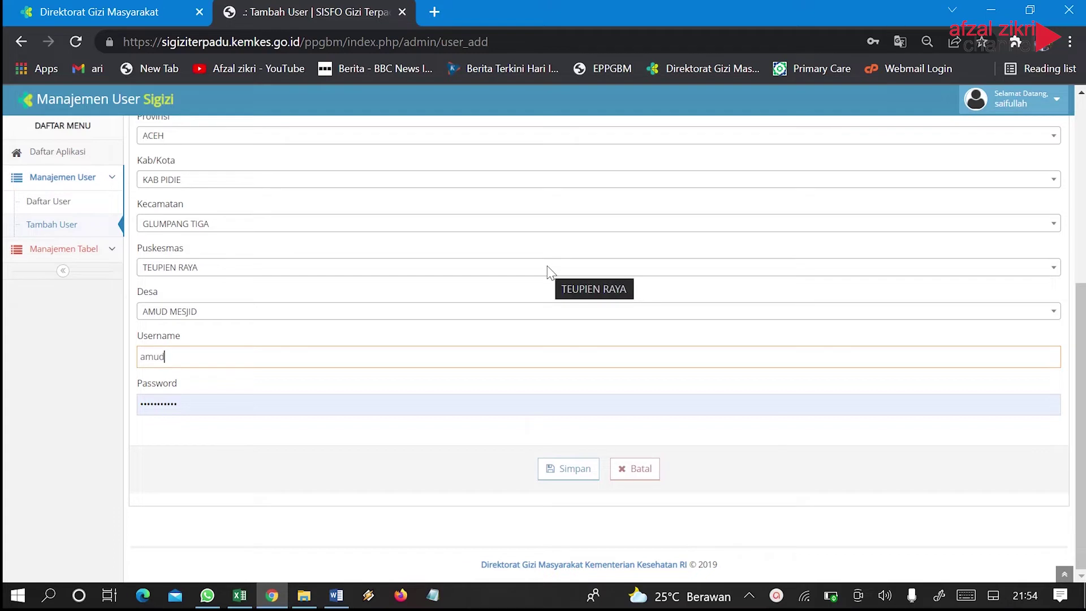
{"action": "scroll", "coordinate": [547, 272], "scroll_direction": "up", "scroll_amount": 1}
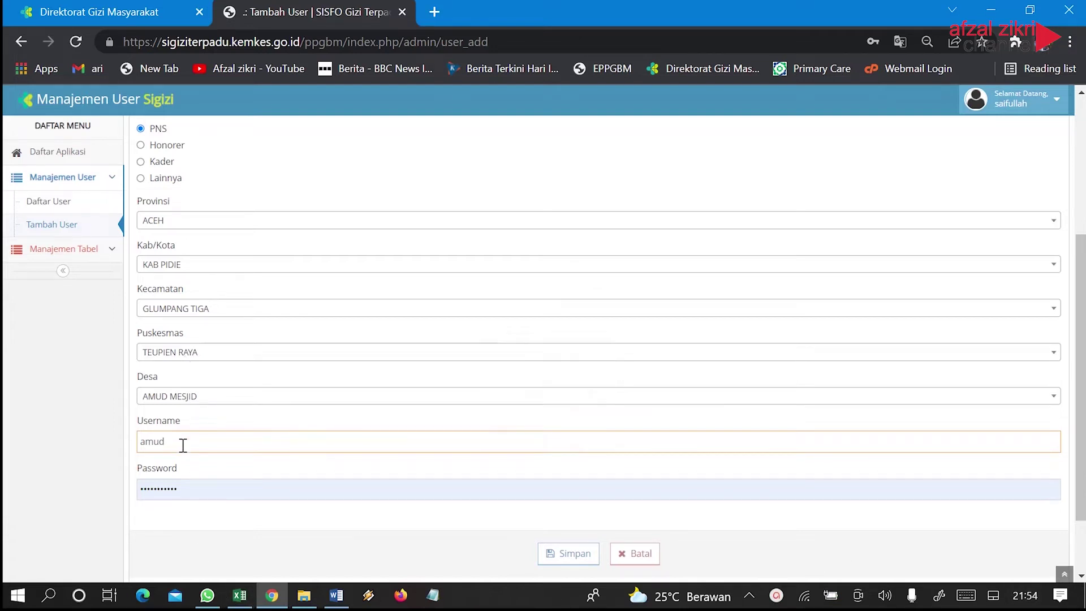
{"action": "type", "text": "_mesjid"}
Replace the autofilled password with a new password
{"action": "left_click", "coordinate": [187, 490]}
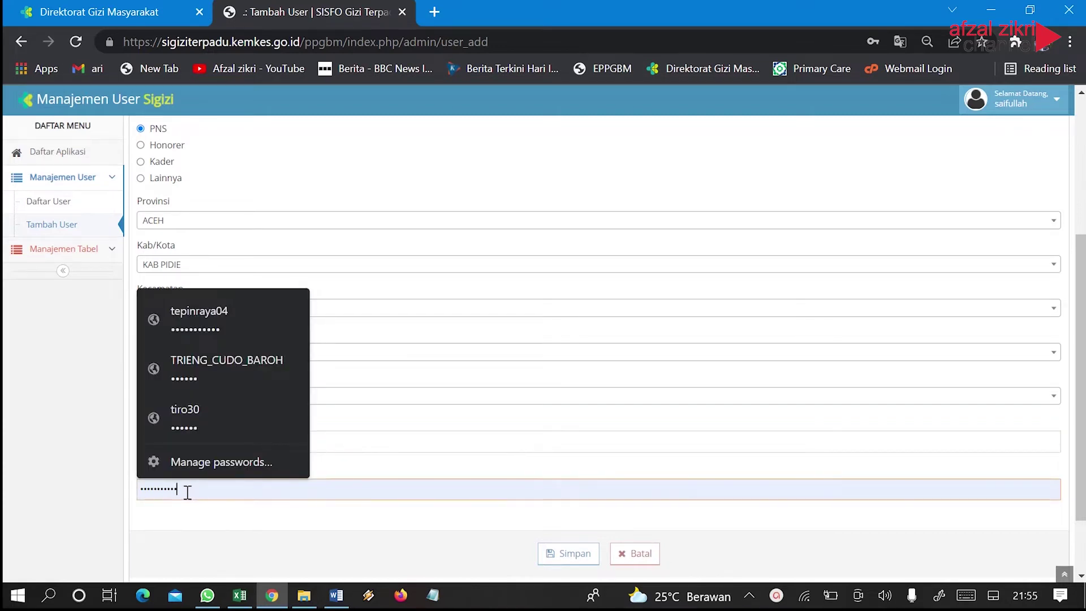
{"action": "left_click_drag", "start_coordinate": [179, 490], "coordinate": [138, 488]}
{"action": "key", "text": "BackSpace"}
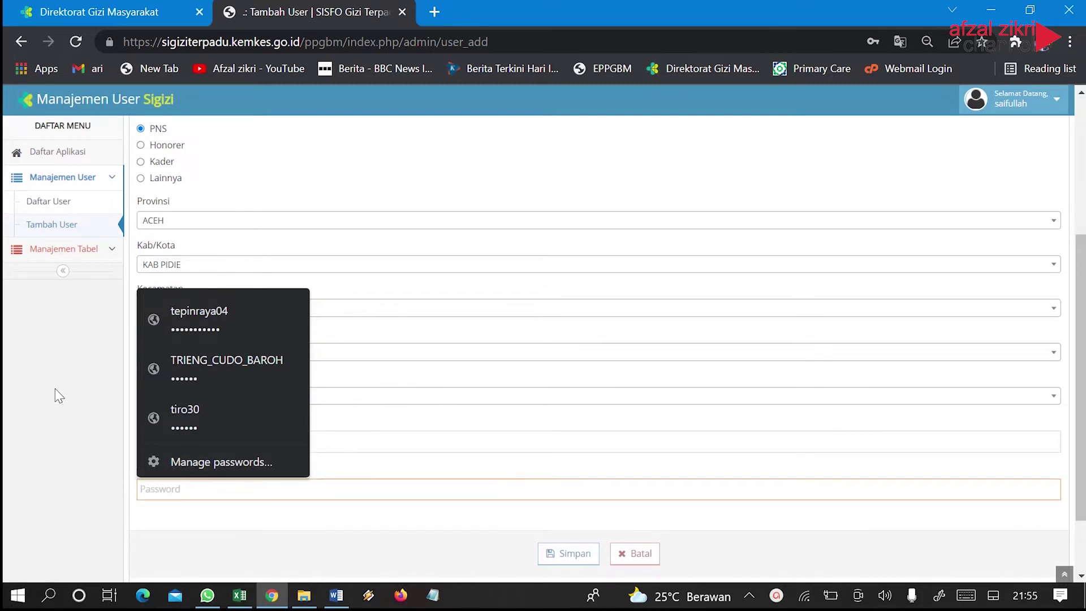
{"action": "left_click", "coordinate": [79, 398]}
{"action": "left_click", "coordinate": [163, 491]}
{"action": "left_click", "coordinate": [141, 490]}
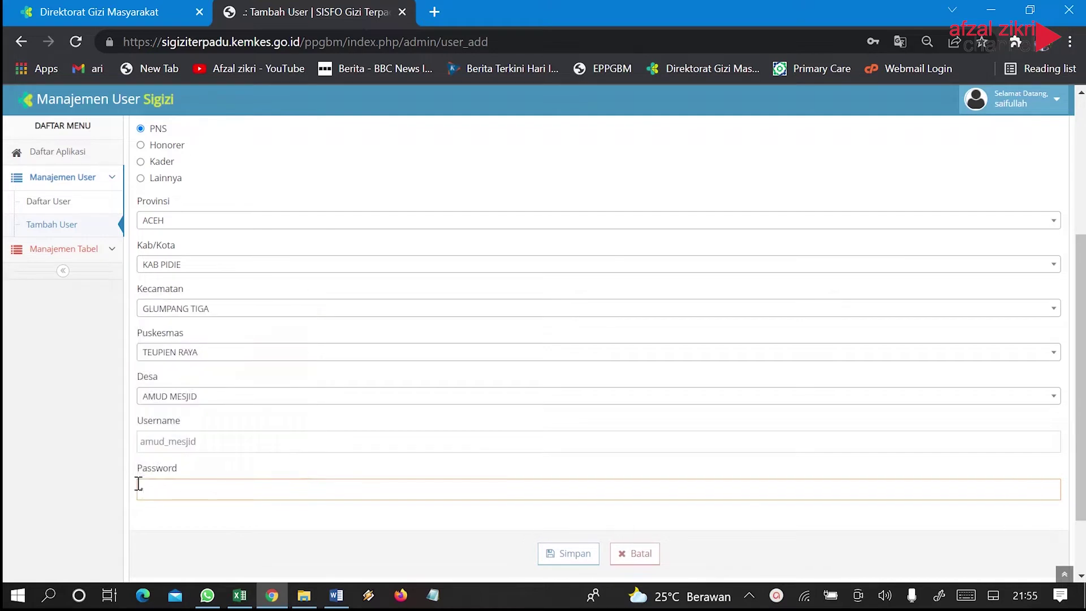
{"action": "type", "text": "1234567890"}
{"action": "scroll", "coordinate": [306, 498], "scroll_direction": "down", "scroll_amount": 2}
Save and confirm the AMUD MESJID user, declining Chrome's offer to store the password
{"action": "left_click", "coordinate": [568, 470]}
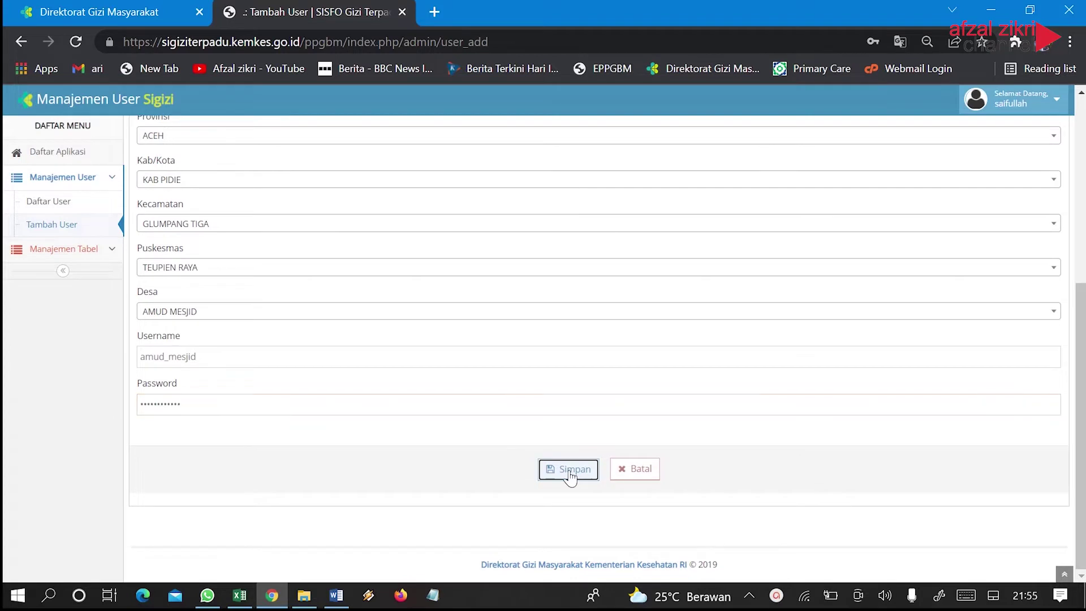
{"action": "left_click", "coordinate": [632, 136]}
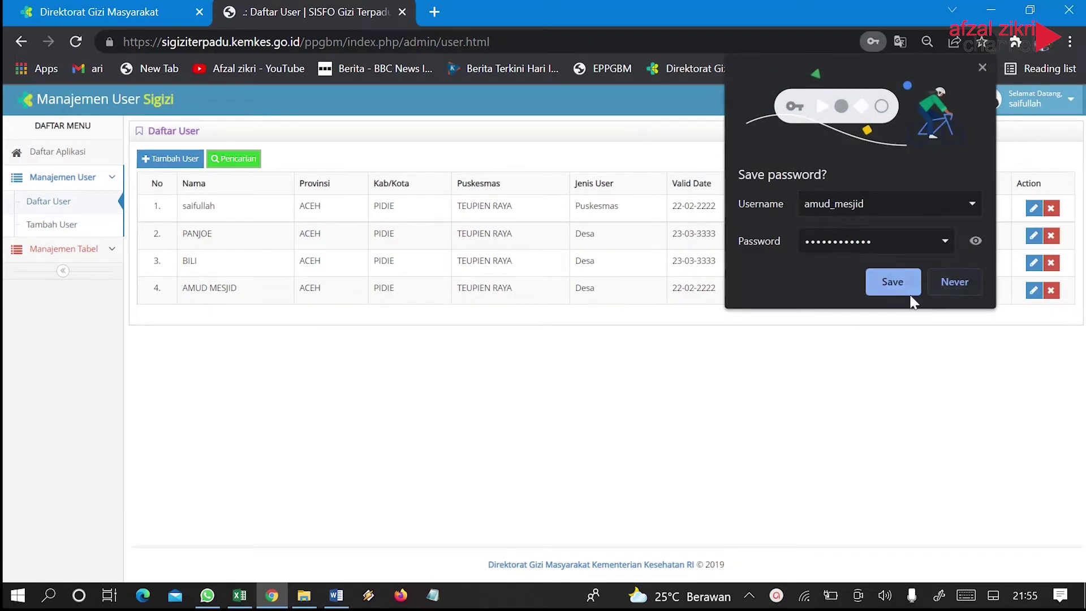
{"action": "left_click", "coordinate": [946, 282]}
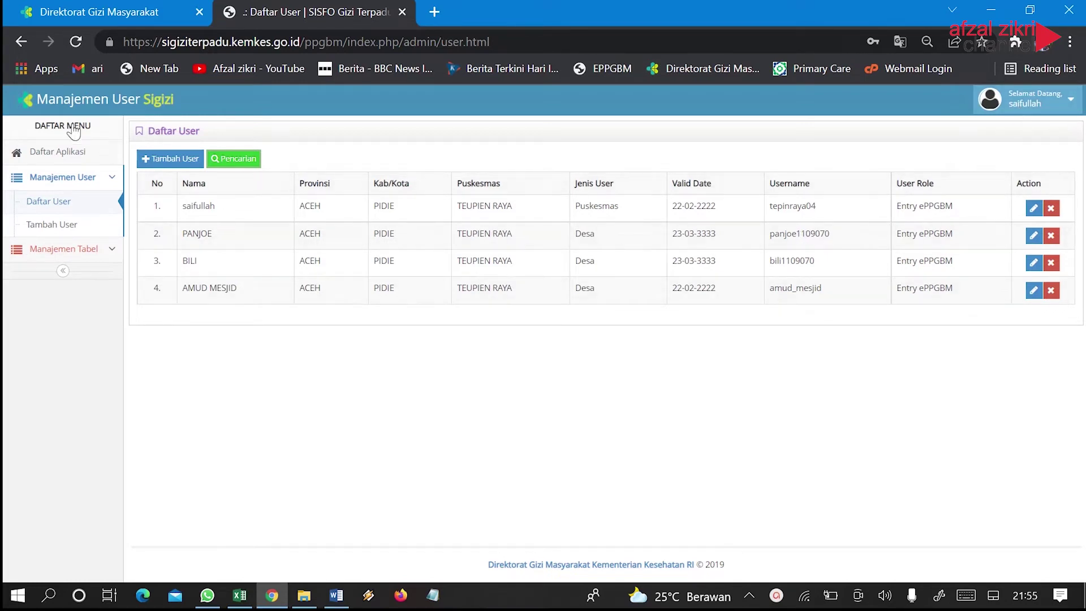
Log out of the admin account from the profile menu
{"action": "left_click", "coordinate": [1071, 104]}
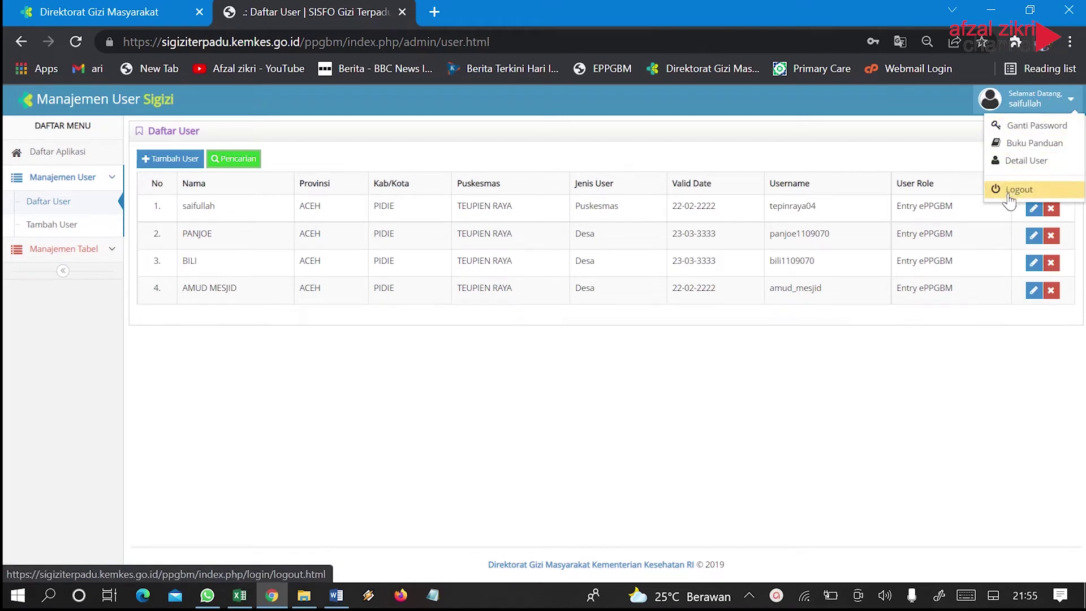
{"action": "mouse_move", "coordinate": [1009, 197]}
{"action": "left_mouse_down"}
{"action": "mouse_move", "coordinate": [1012, 182]}
{"action": "mouse_move", "coordinate": [1010, 192]}
{"action": "left_mouse_up"}
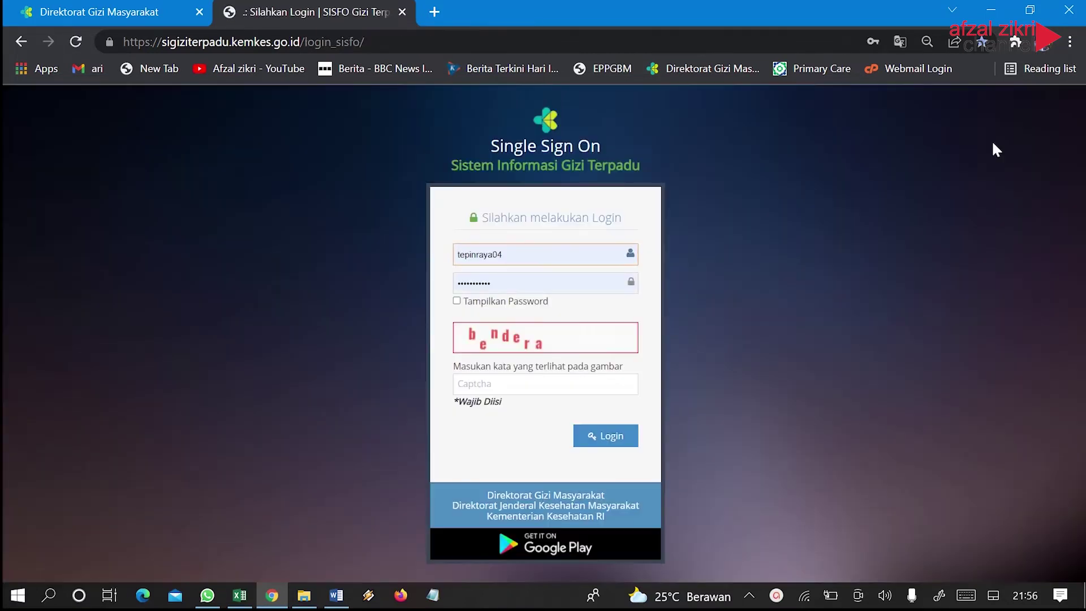
{"action": "double_click", "coordinate": [532, 257]}
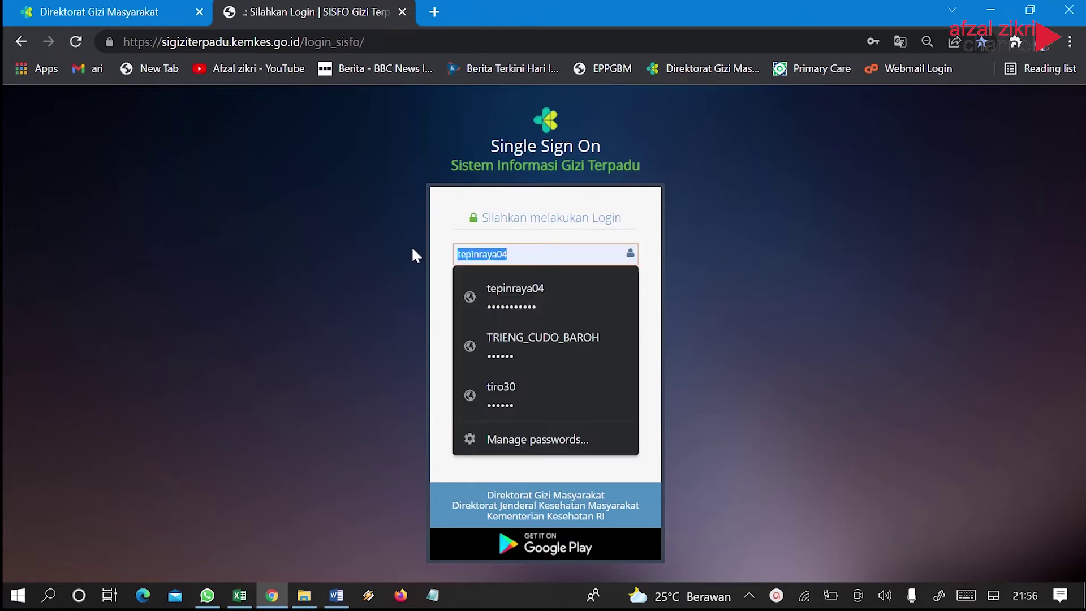
Sign in with the new AMUD MESJID account's username and password and captcha 'bendera'
{"action": "type", "text": "amud_"}
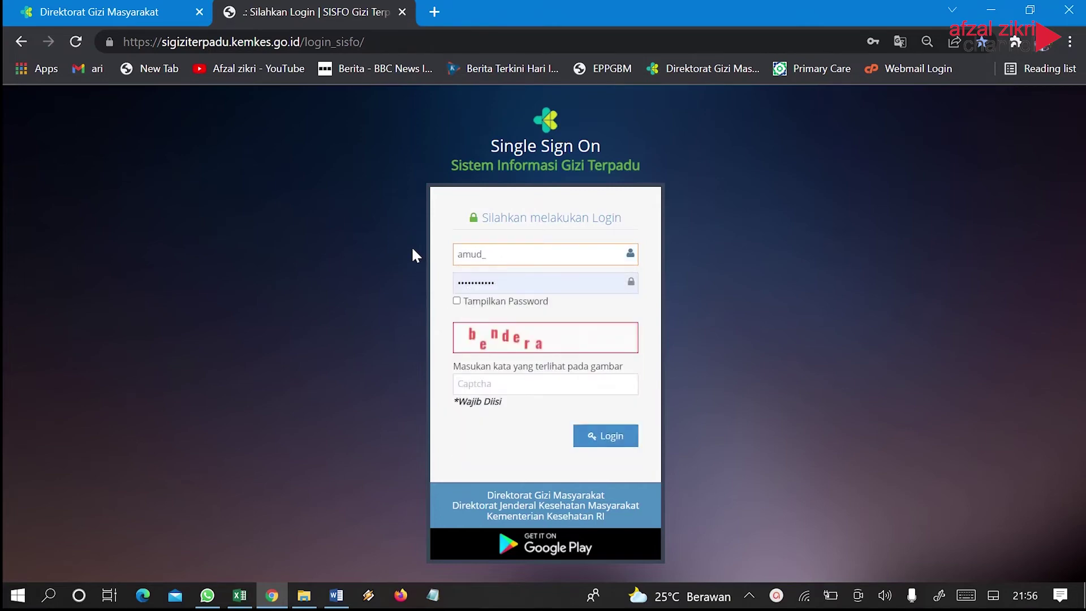
{"action": "type", "text": " mesjid"}
{"action": "double_click", "coordinate": [517, 281]}
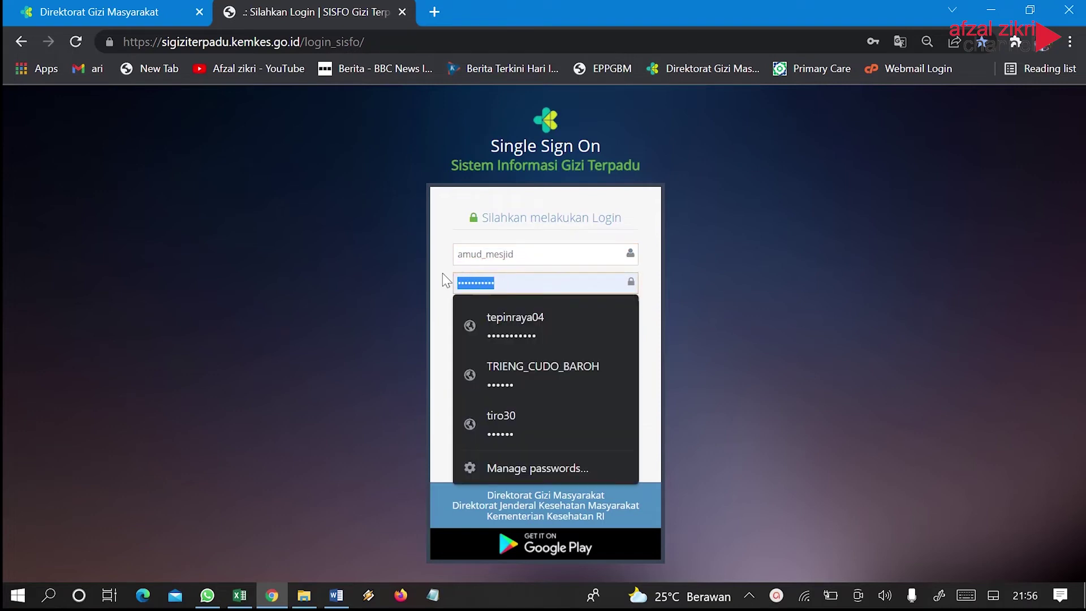
{"action": "key", "text": "BackSpace"}
{"action": "type", "text": "••••"}
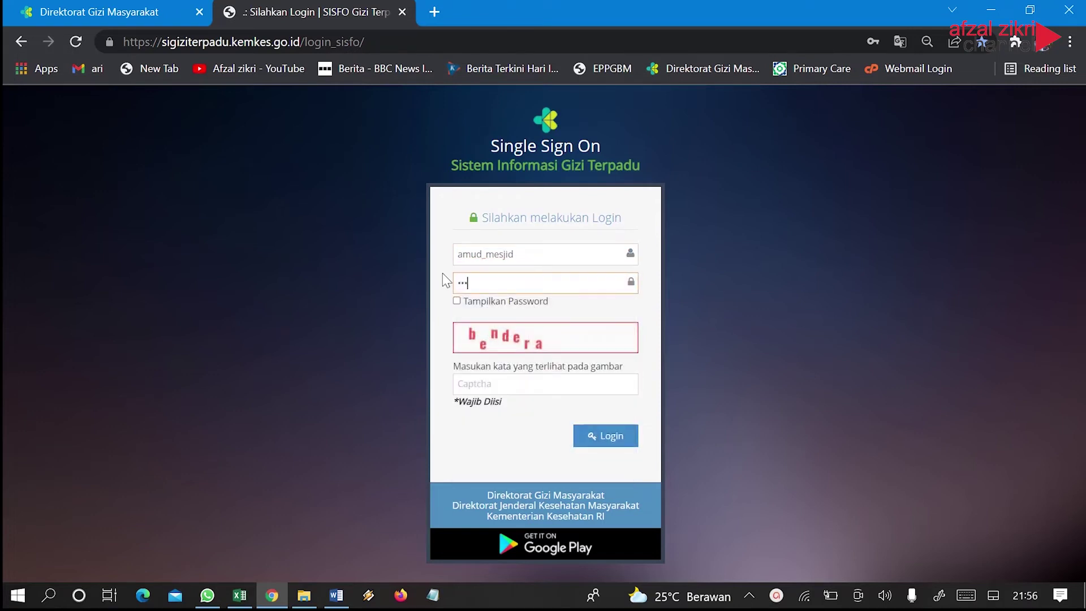
{"action": "type", "text": "••••••••"}
{"action": "left_click", "coordinate": [482, 385]}
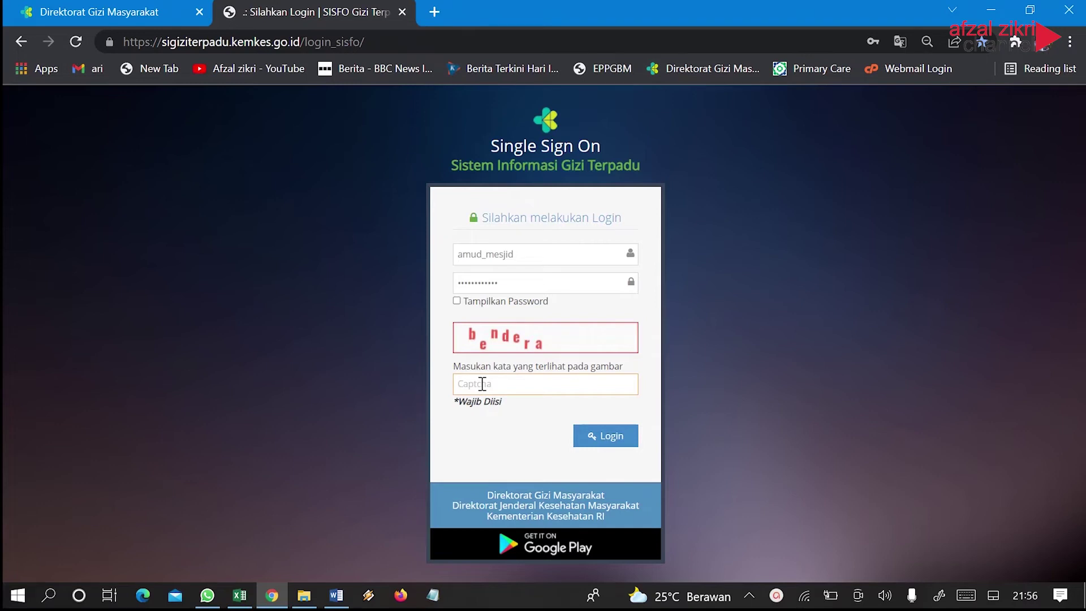
{"action": "type", "text": "bendera"}
{"action": "left_click", "coordinate": [609, 445]}
Log in as the new village user and open the e-PPGBM application
{"action": "left_click", "coordinate": [608, 446]}
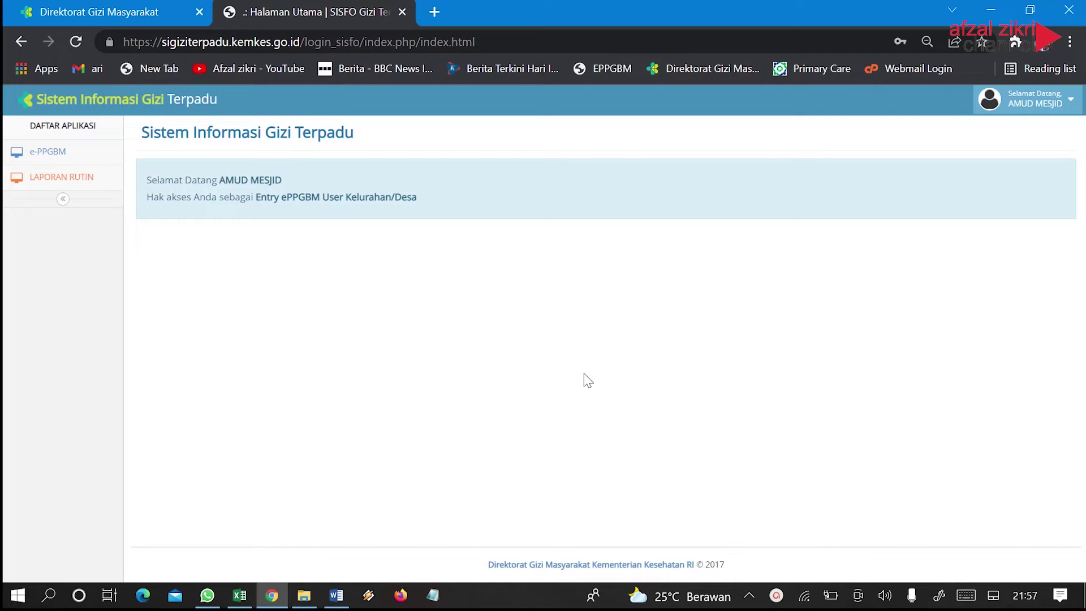
{"action": "left_click", "coordinate": [1061, 116]}
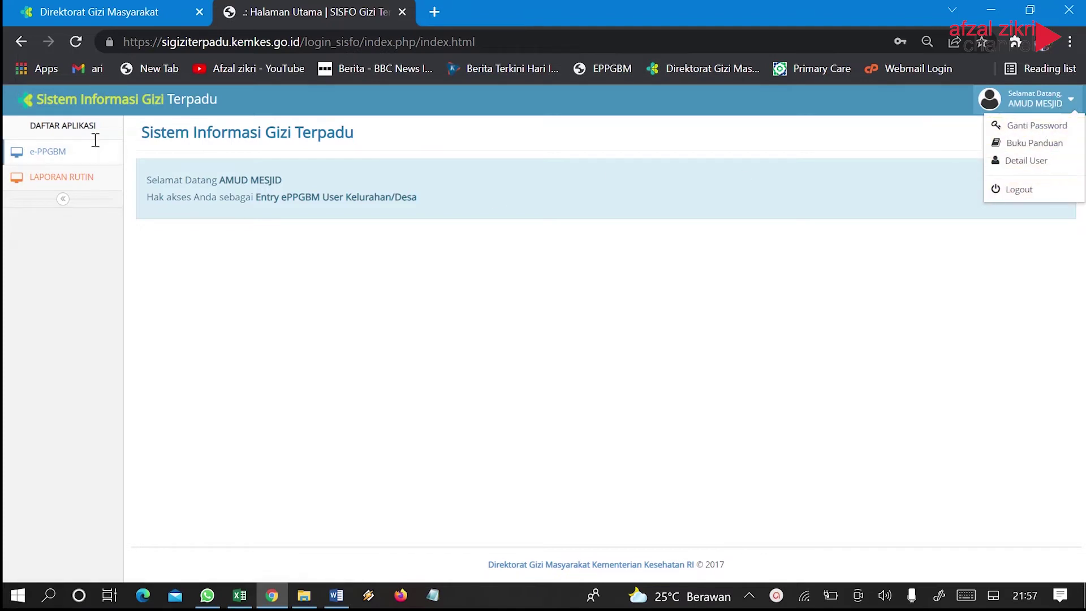
{"action": "left_click", "coordinate": [25, 158]}
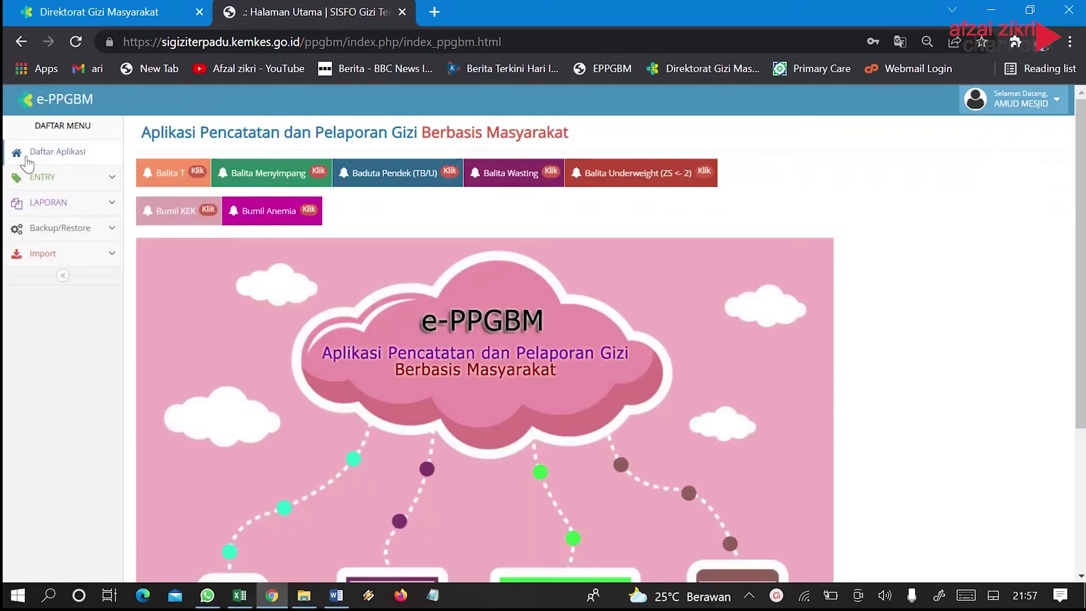
Review the Balita Wasting, Baduta Pendek and Balita T alerts, then expand the Import menu
{"action": "left_click", "coordinate": [527, 177]}
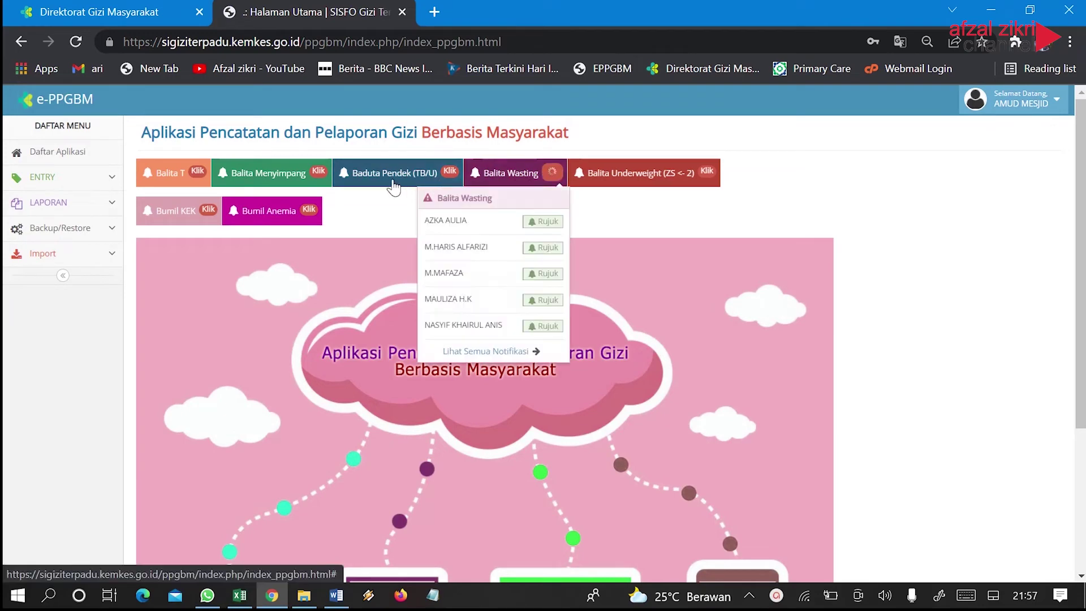
{"action": "left_click", "coordinate": [399, 176]}
{"action": "left_click", "coordinate": [172, 174]}
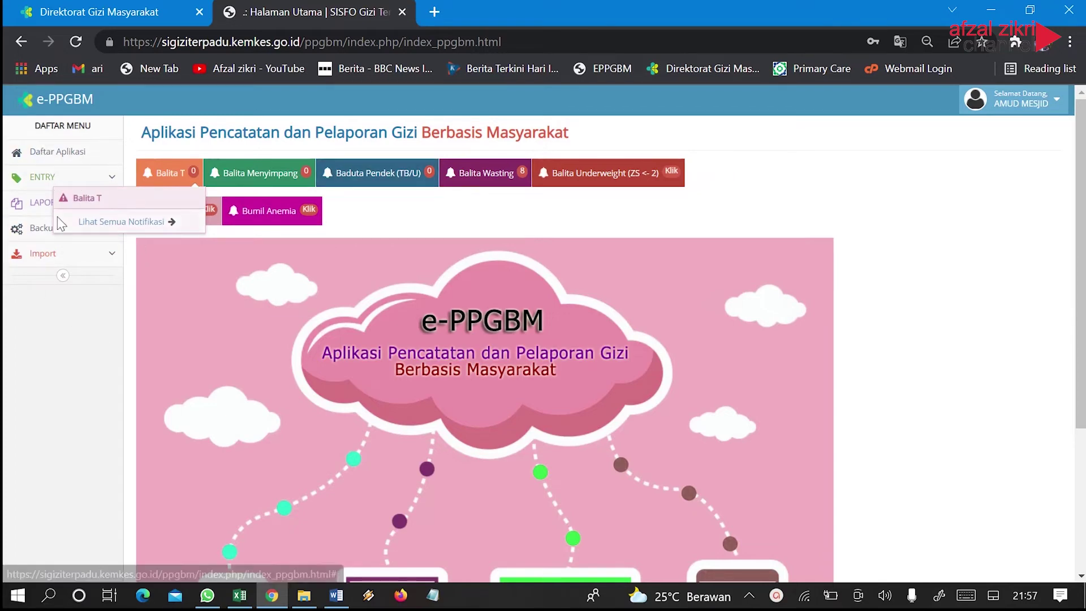
{"action": "left_click", "coordinate": [86, 320]}
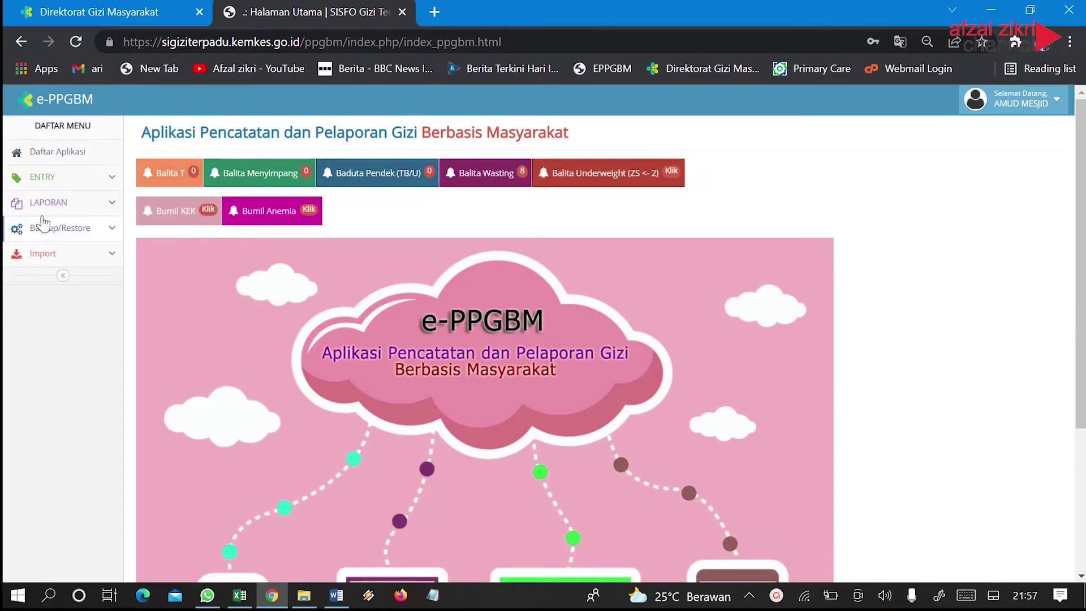
{"action": "left_click", "coordinate": [104, 210]}
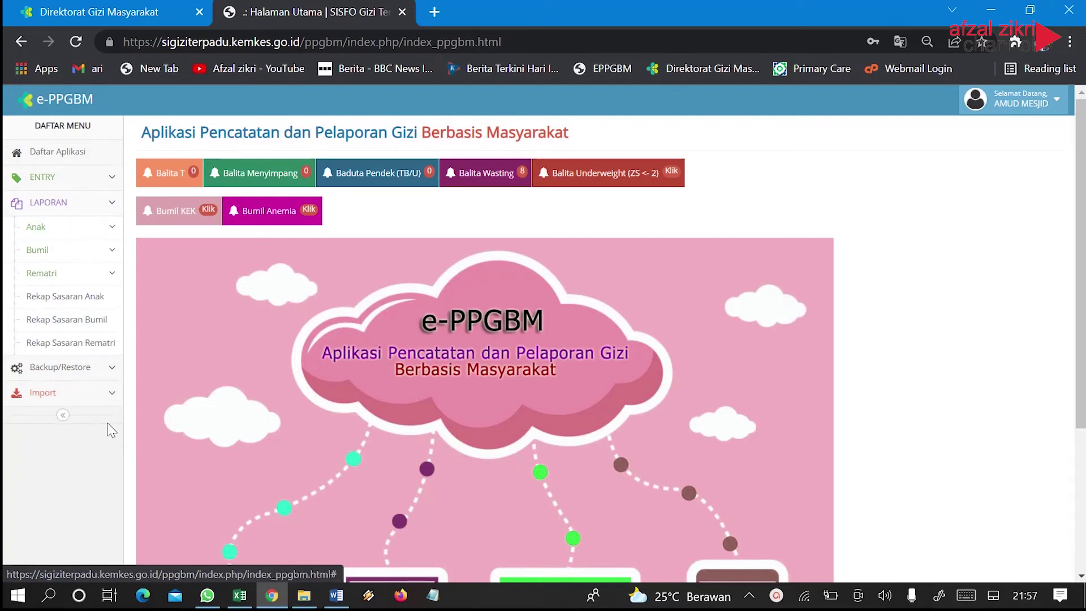
{"action": "left_click", "coordinate": [99, 394]}
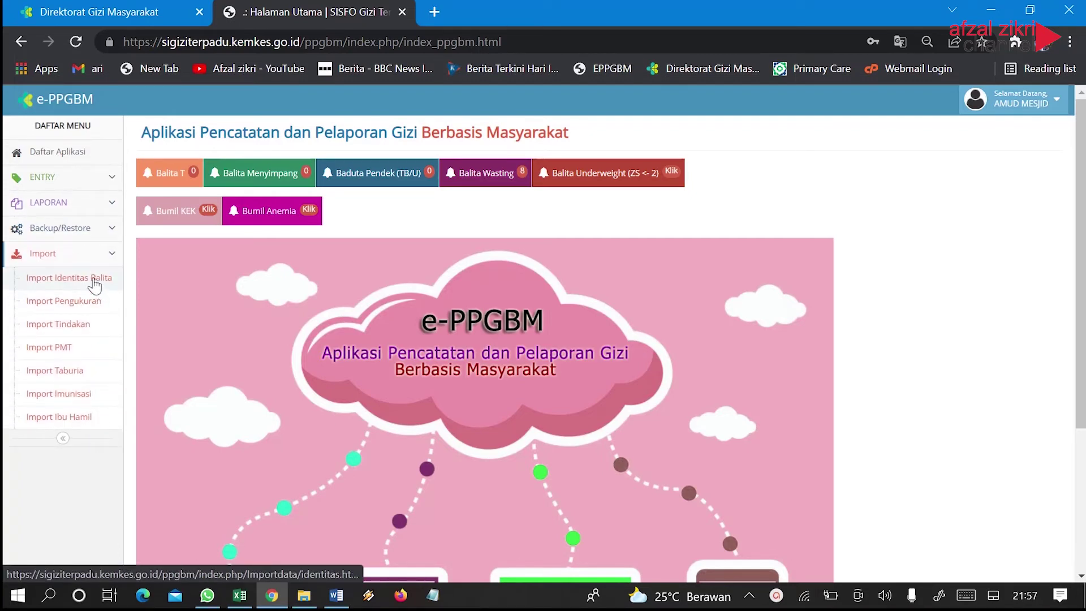
On Import Identitas Balita, export the toddler data as a Format-Import-Data xls file
{"action": "left_click", "coordinate": [93, 282]}
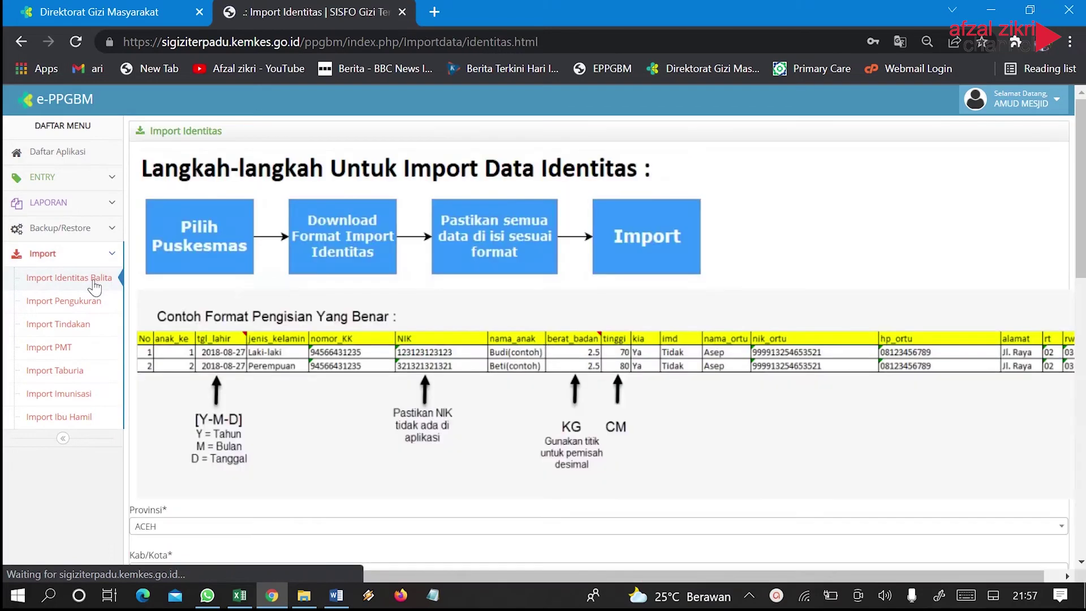
{"action": "scroll", "coordinate": [672, 375], "scroll_direction": "down", "scroll_amount": 10}
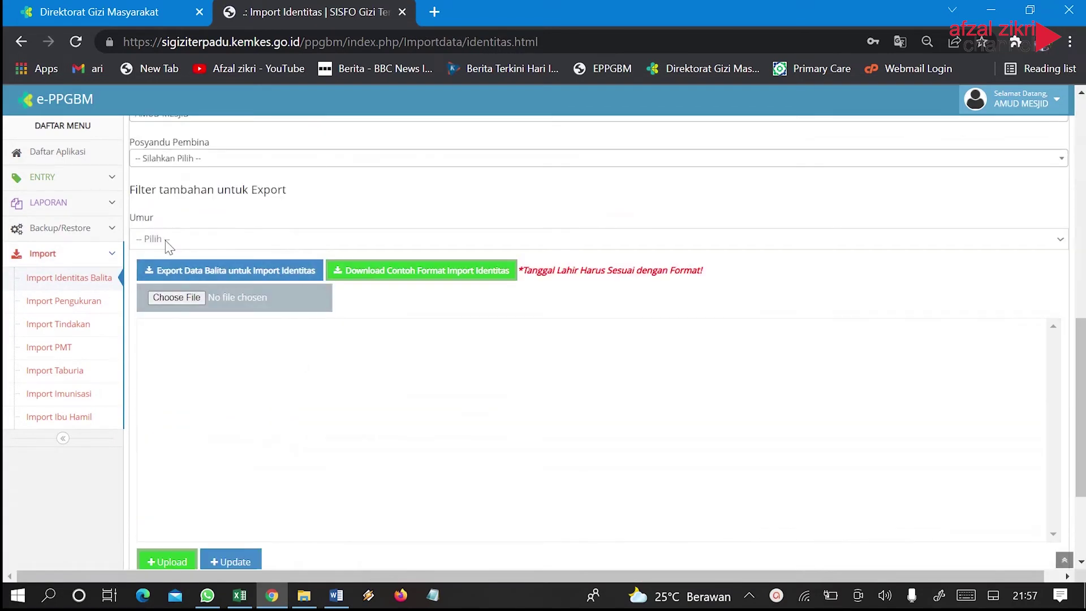
{"action": "scroll", "coordinate": [221, 266], "scroll_direction": "up", "scroll_amount": 3}
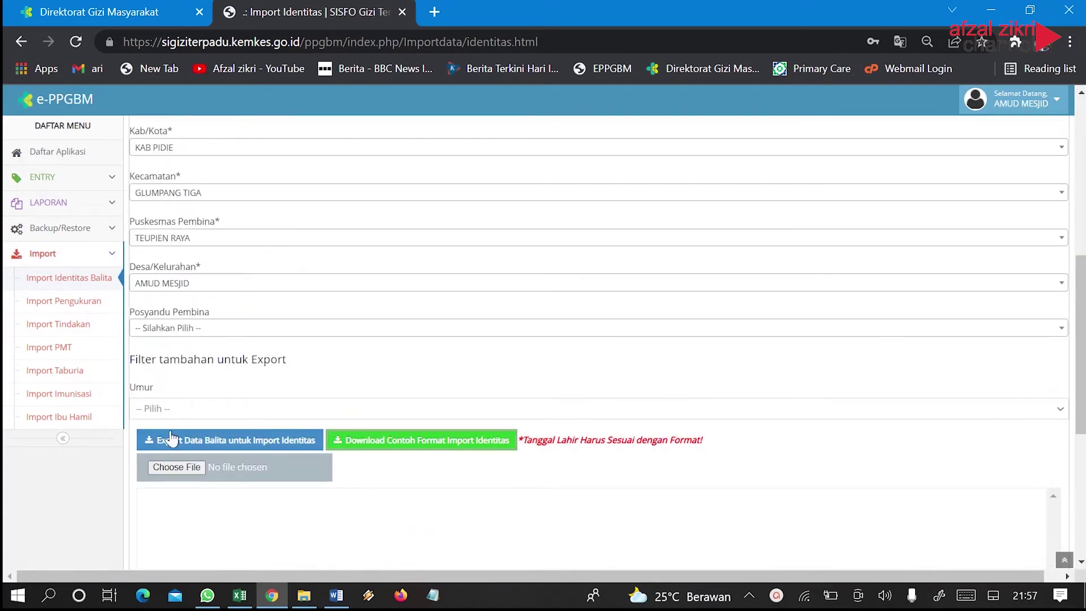
{"action": "left_click", "coordinate": [167, 442]}
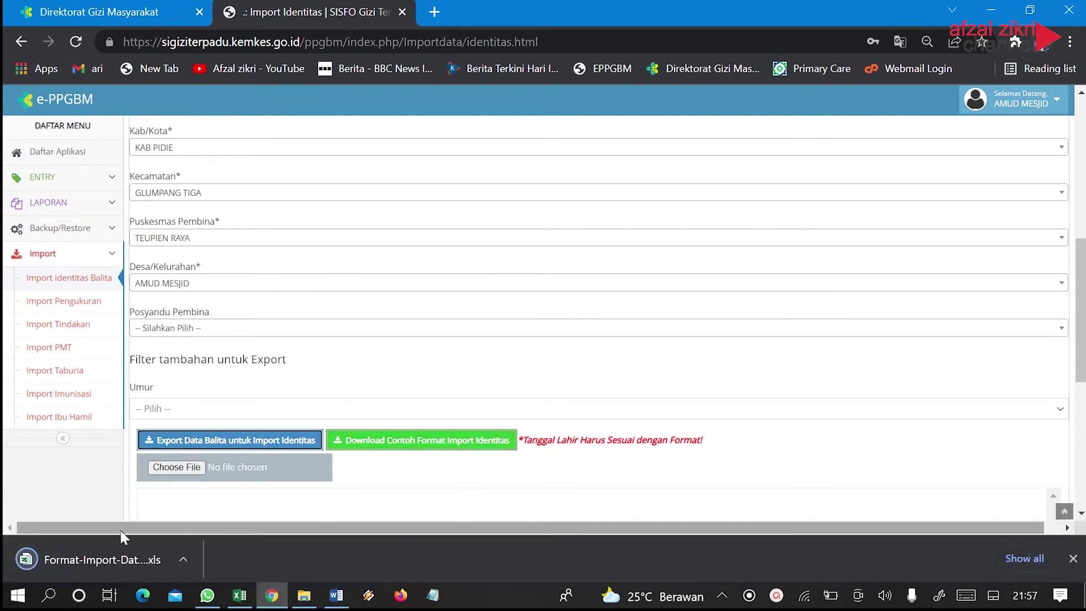
Open the downloaded Format-Import-Data xls in Excel, accepting the file-format warning
{"action": "left_click", "coordinate": [153, 557]}
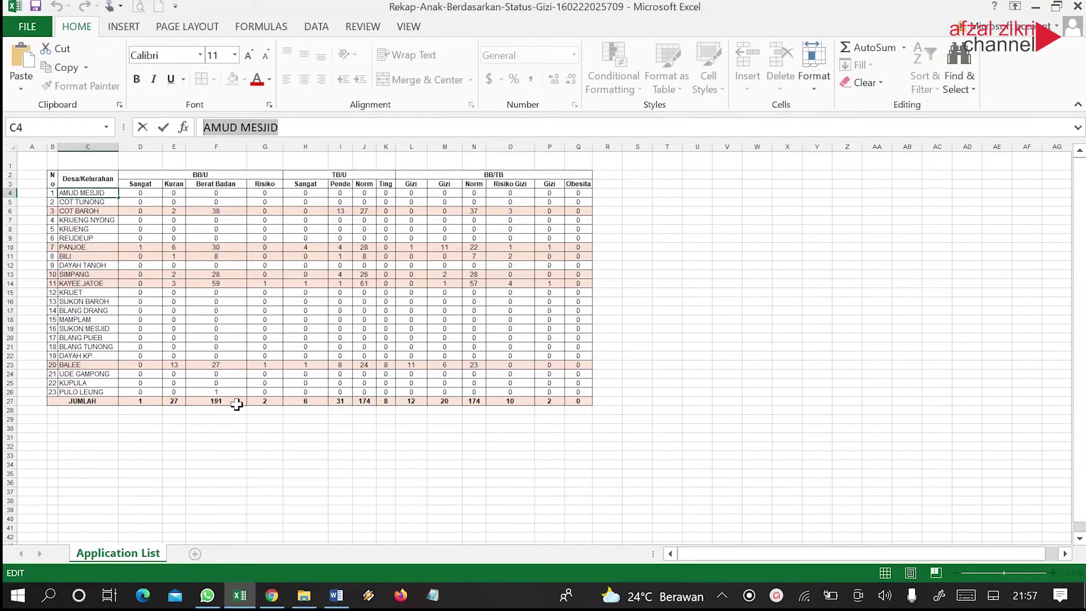
{"action": "left_click", "coordinate": [248, 606]}
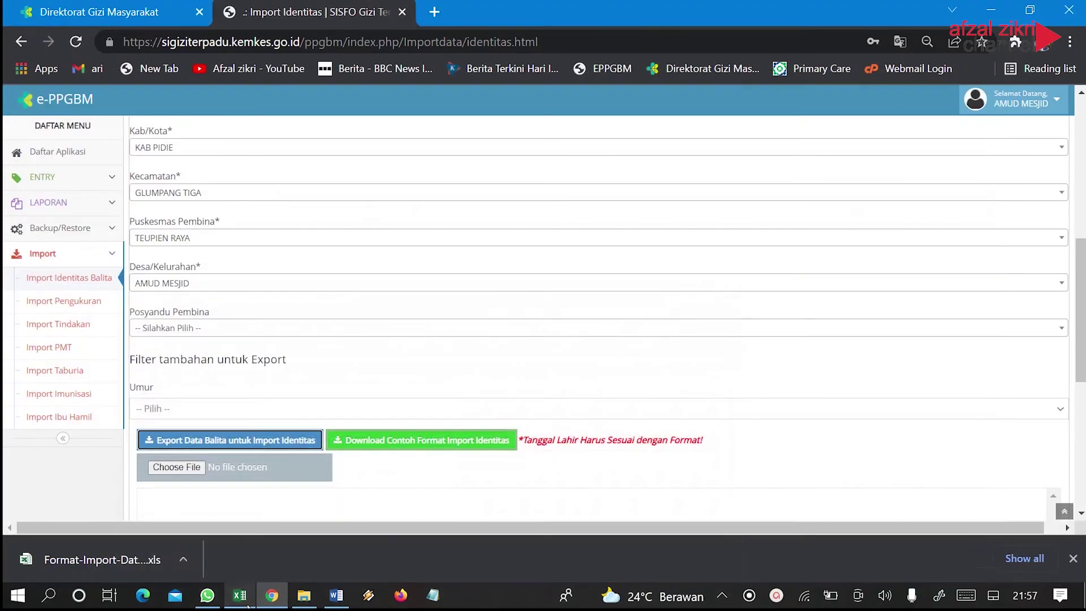
{"action": "left_click", "coordinate": [248, 605]}
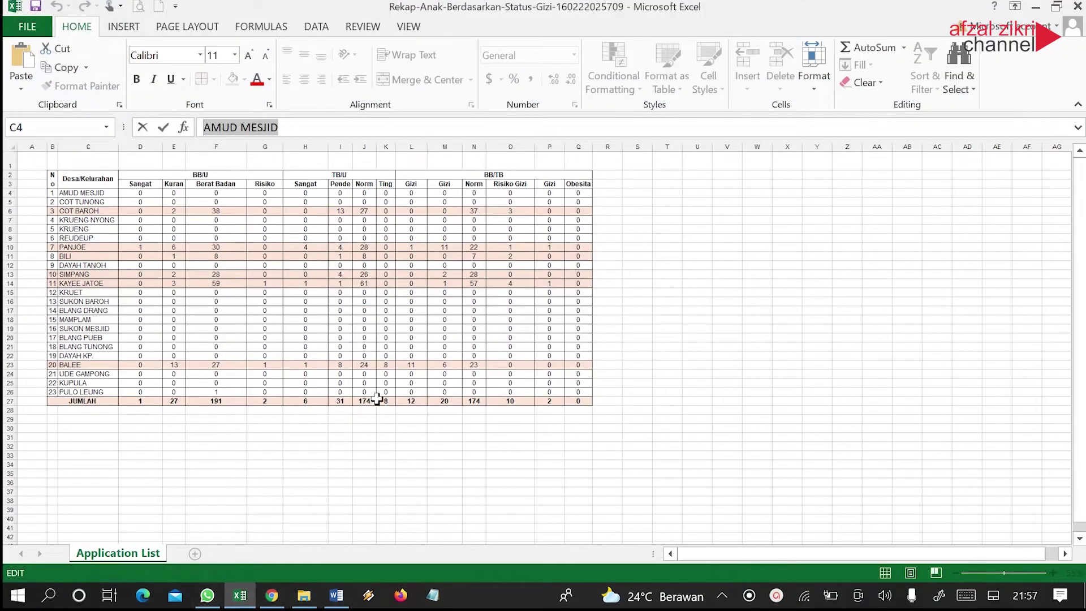
{"action": "left_click", "coordinate": [293, 304]}
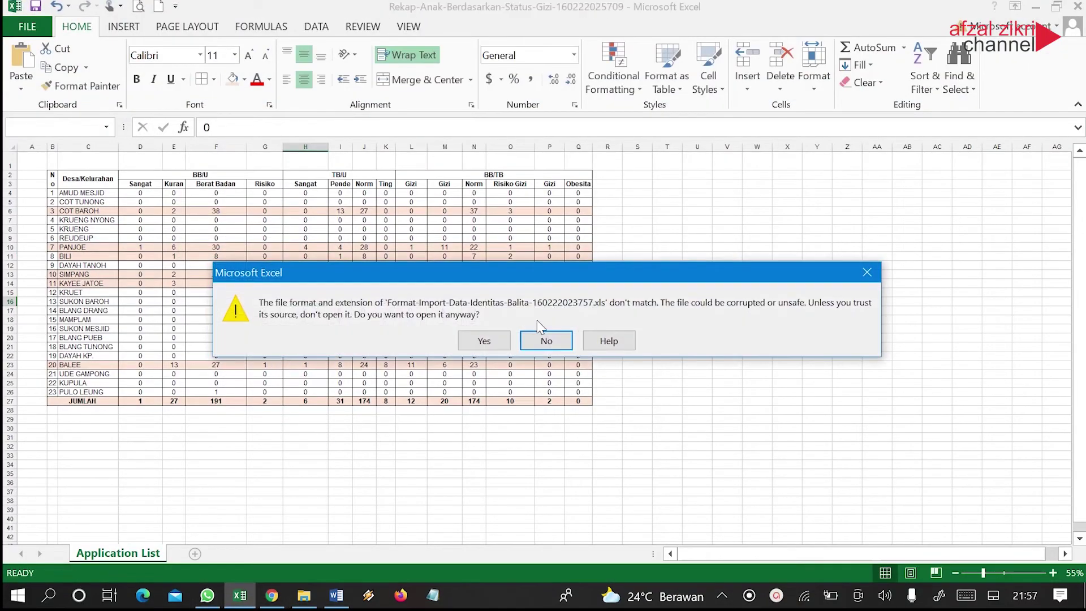
{"action": "left_click", "coordinate": [484, 340]}
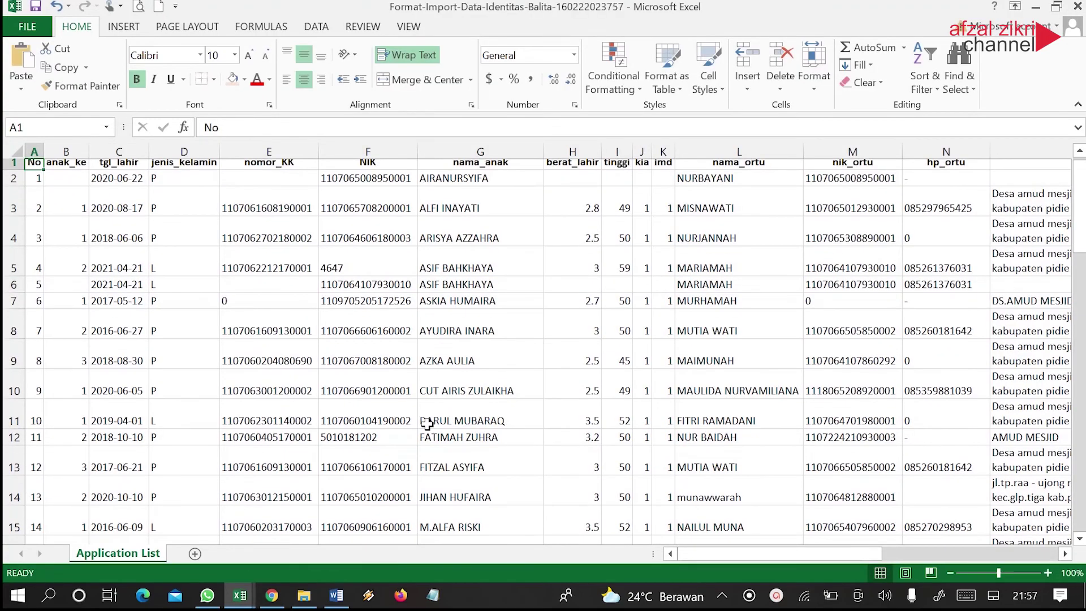
Look over the 51 toddler records, then minimize Excel to return to the browser
{"action": "scroll", "coordinate": [358, 383], "scroll_direction": "down", "scroll_amount": 20}
{"action": "scroll", "coordinate": [361, 383], "scroll_direction": "up", "scroll_amount": 3}
{"action": "scroll", "coordinate": [361, 383], "scroll_direction": "up", "scroll_amount": 6}
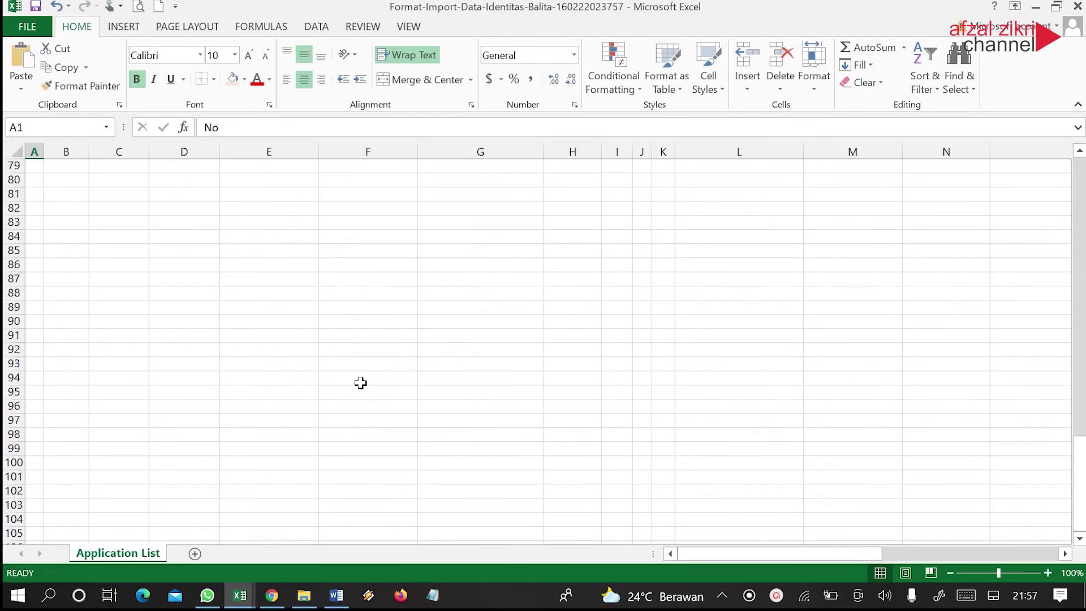
{"action": "scroll", "coordinate": [361, 385], "scroll_direction": "up", "scroll_amount": 5}
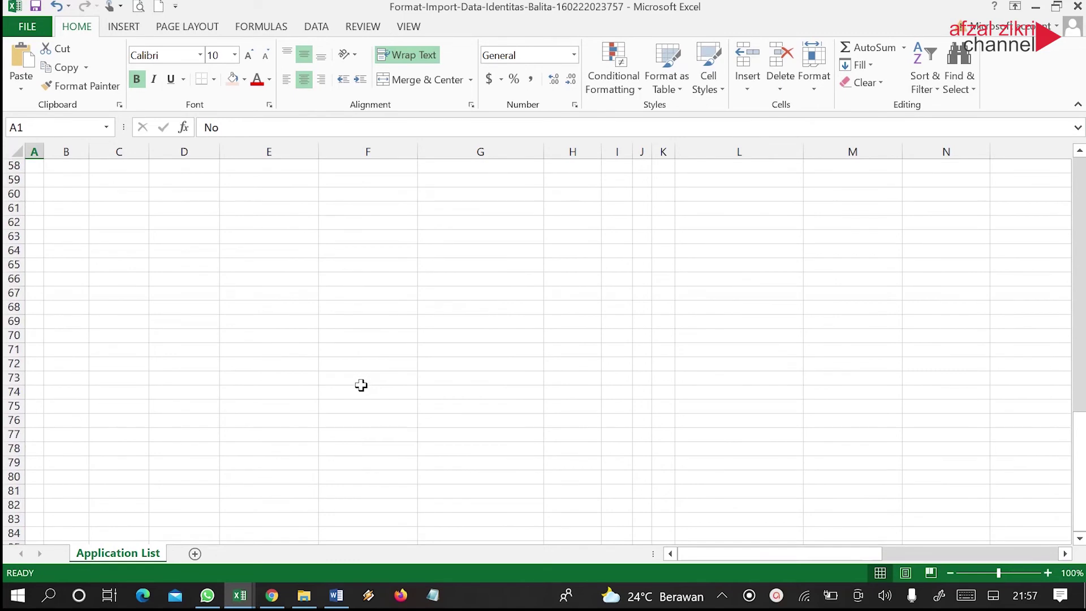
{"action": "scroll", "coordinate": [361, 385], "scroll_direction": "down", "scroll_amount": 1}
{"action": "scroll", "coordinate": [736, 266], "scroll_direction": "down", "scroll_amount": 2}
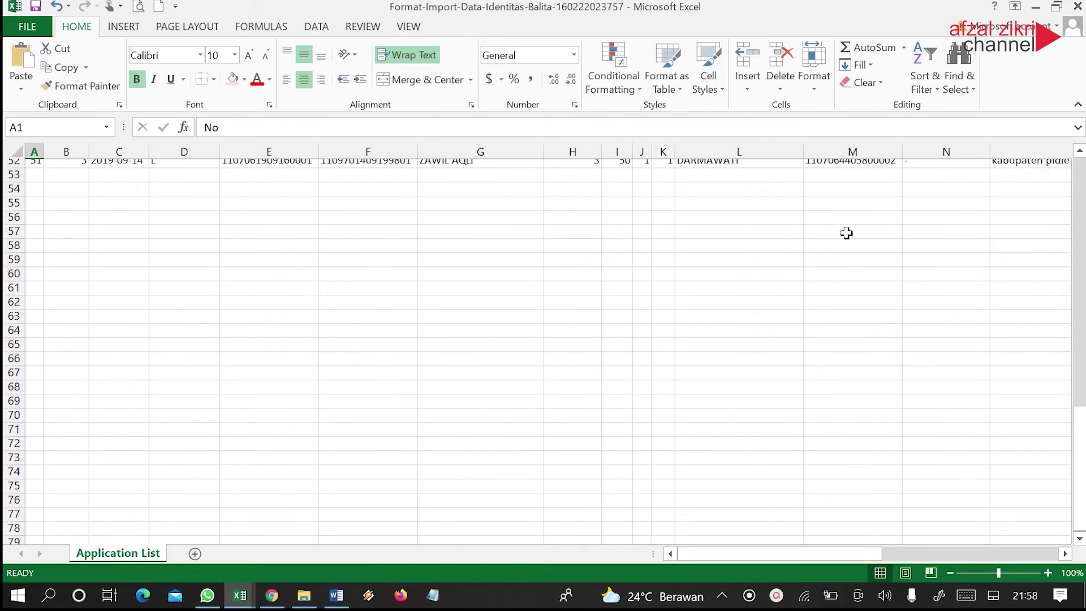
{"action": "left_click", "coordinate": [1036, 8]}
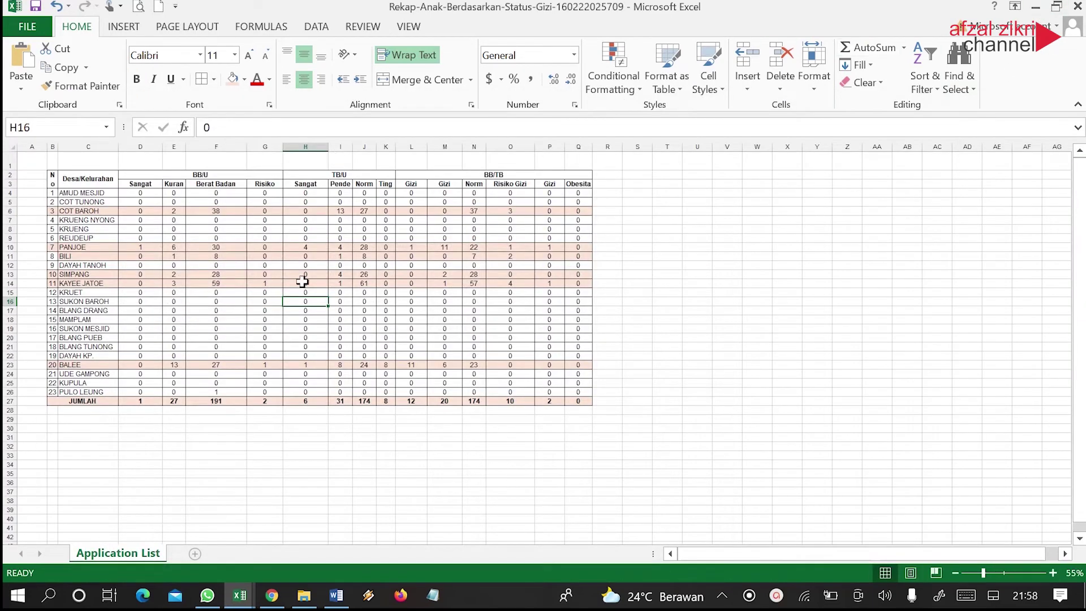
{"action": "left_click", "coordinate": [1036, 7]}
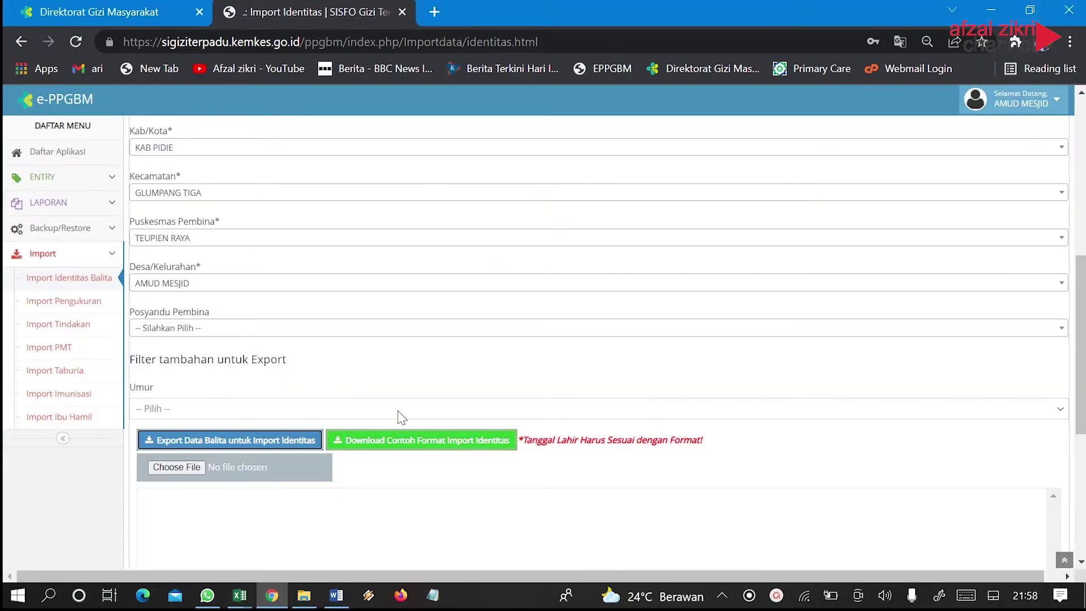
Log out of the village user account from the top-right account menu
{"action": "scroll", "coordinate": [385, 417], "scroll_direction": "up", "scroll_amount": 7}
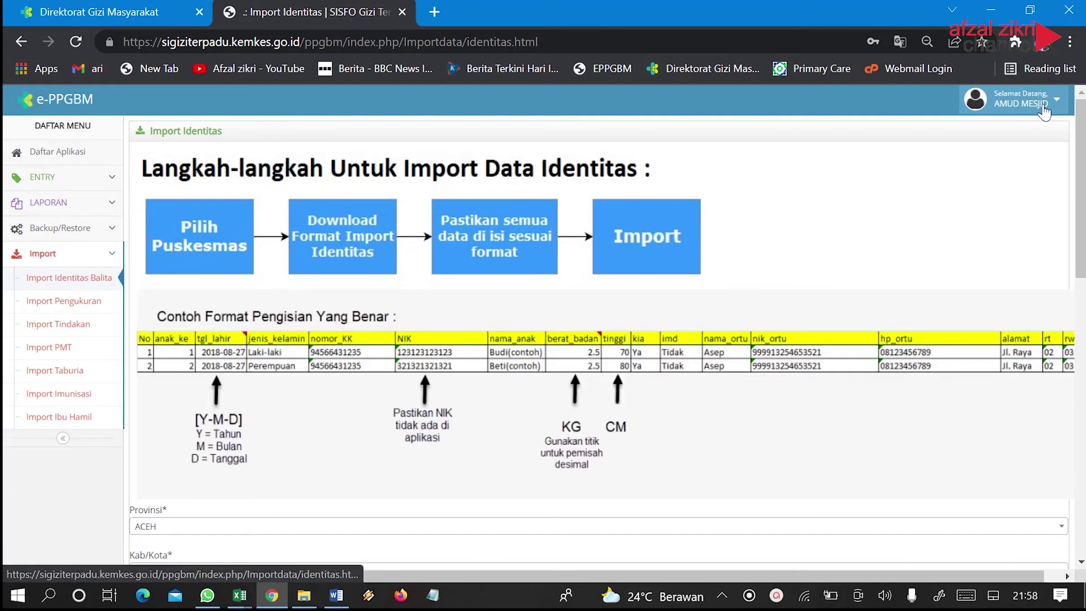
{"action": "left_click", "coordinate": [1044, 107]}
{"action": "left_click", "coordinate": [999, 226]}
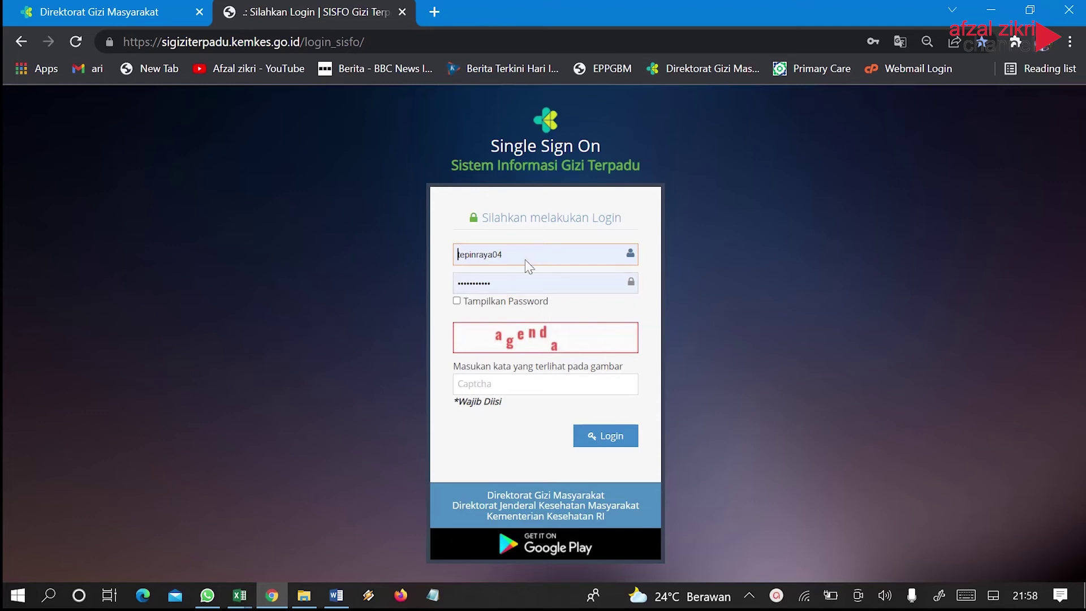
Sign back in as the Puskesmas admin and open MANAJEMEN DATA
{"action": "left_click", "coordinate": [482, 392]}
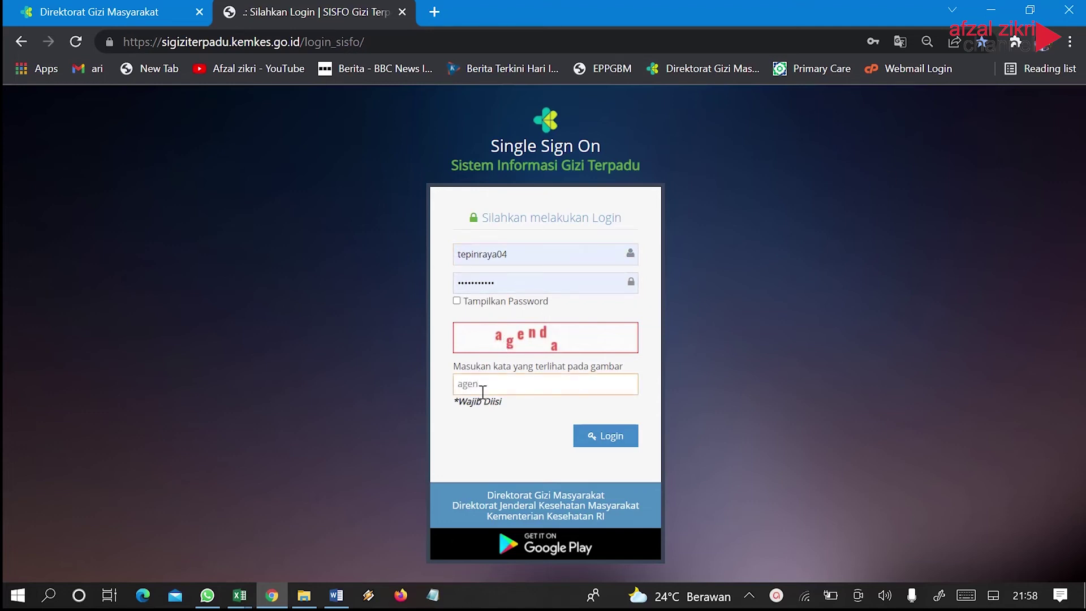
{"action": "left_click", "coordinate": [580, 439]}
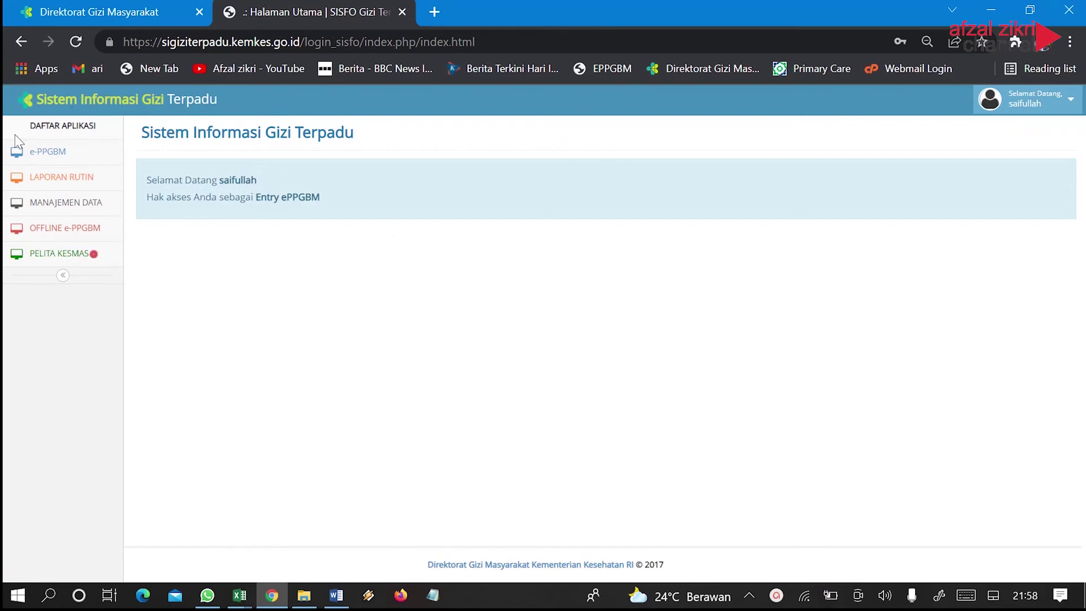
{"action": "left_click", "coordinate": [39, 205]}
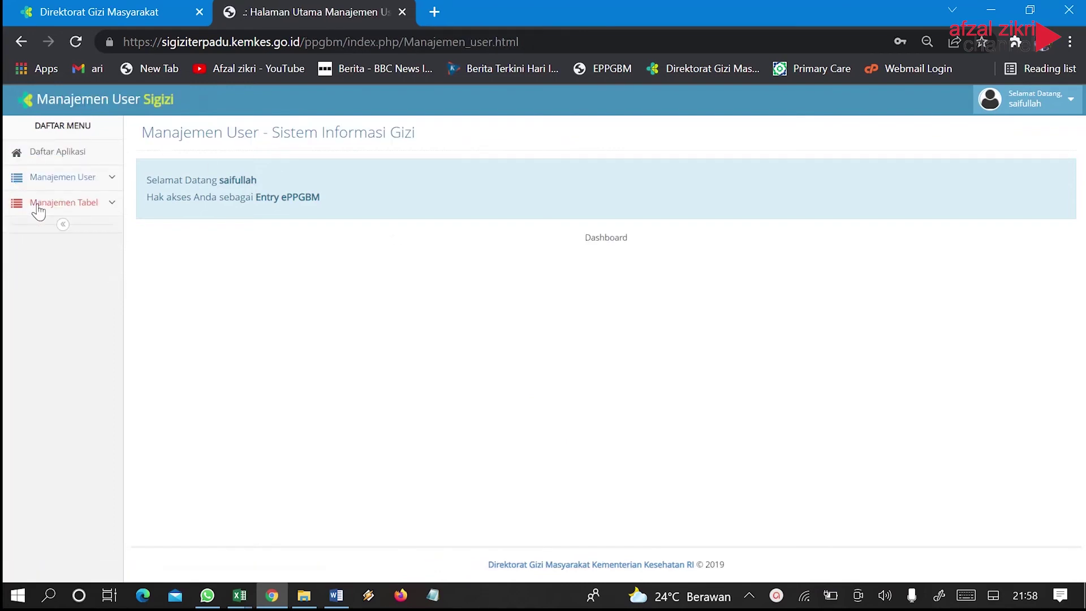
Check the new village user in Daftar User, then open the Tambah User form
{"action": "left_click", "coordinate": [76, 186]}
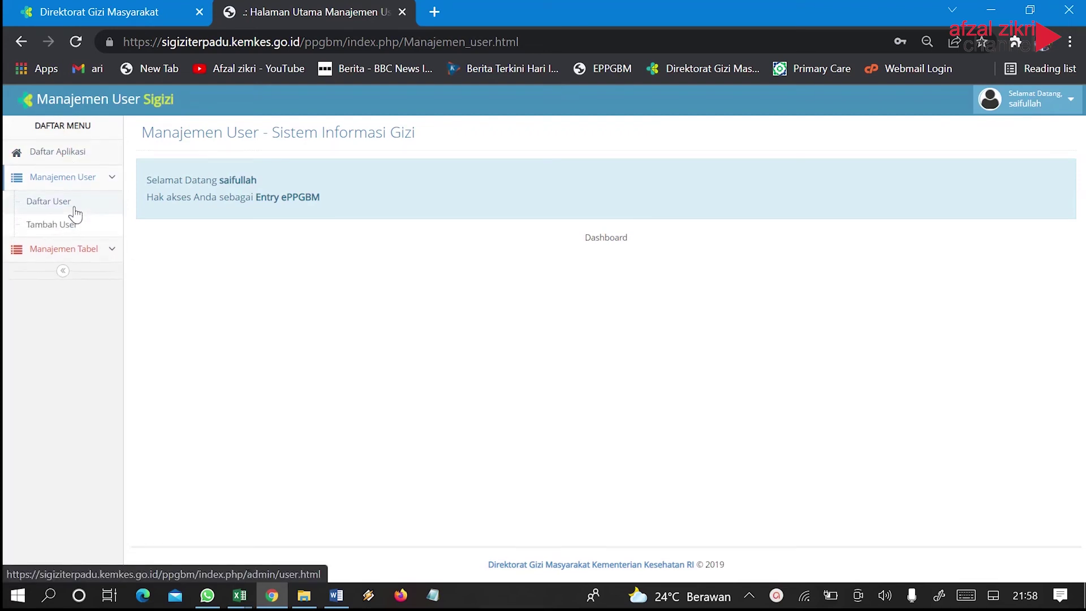
{"action": "left_click", "coordinate": [76, 213]}
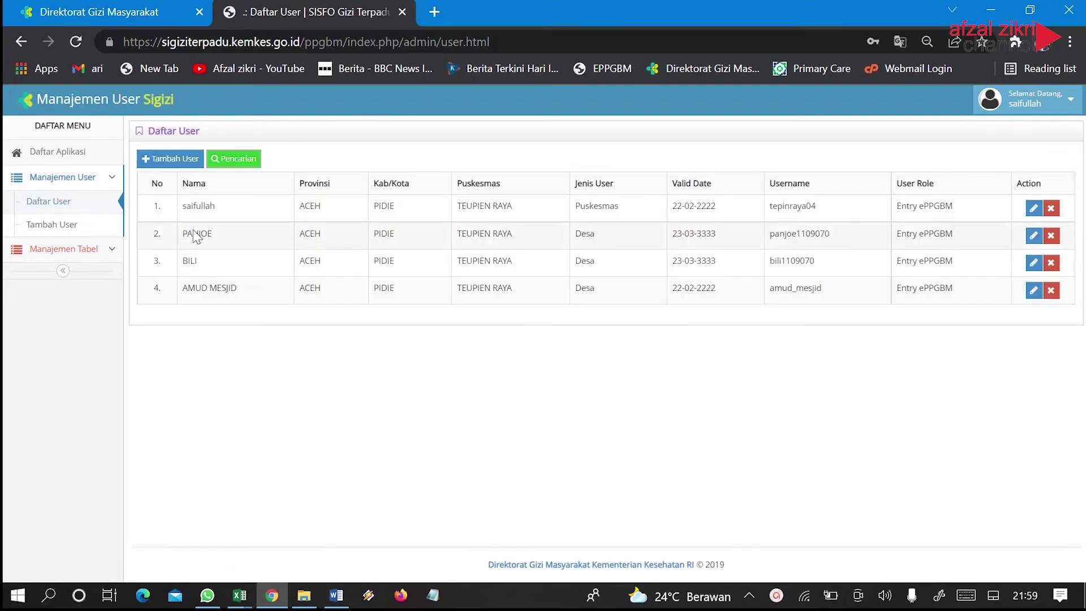
{"action": "left_click", "coordinate": [158, 164]}
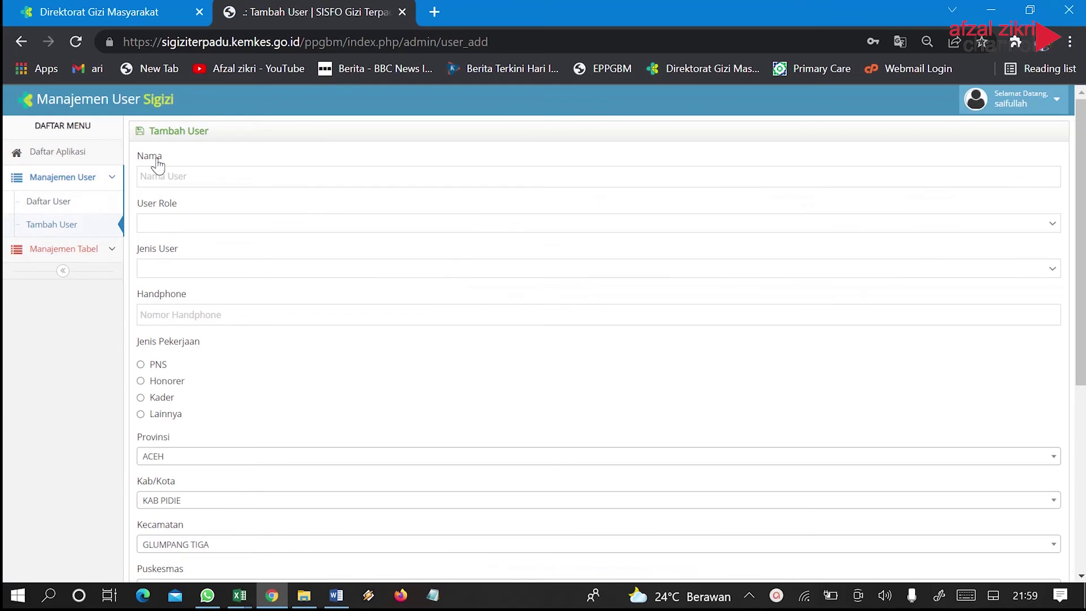
{"action": "mouse_move", "coordinate": [238, 600]}
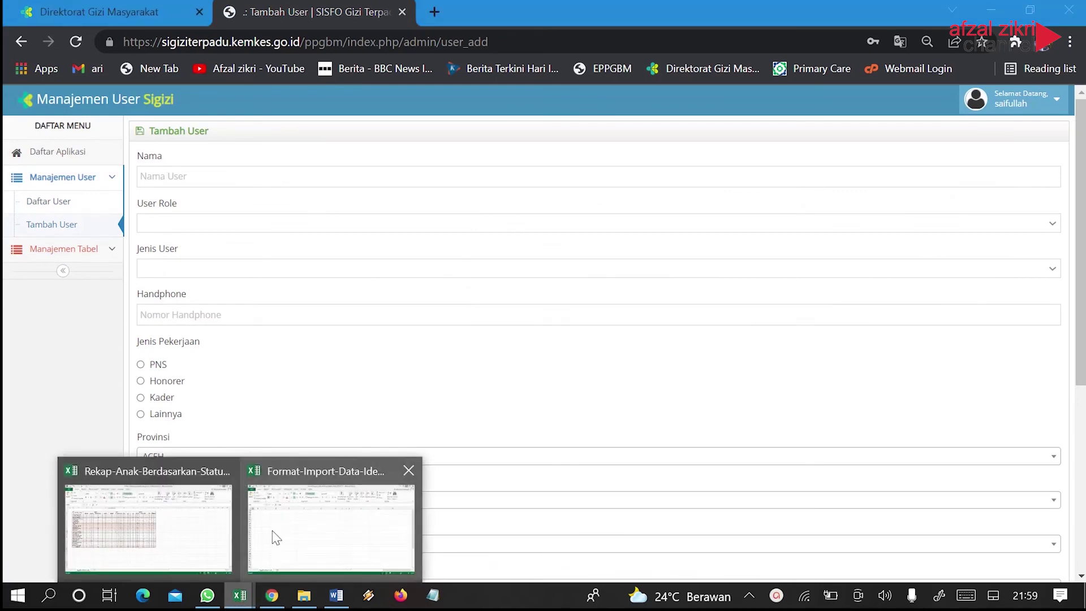
{"action": "left_click", "coordinate": [182, 524]}
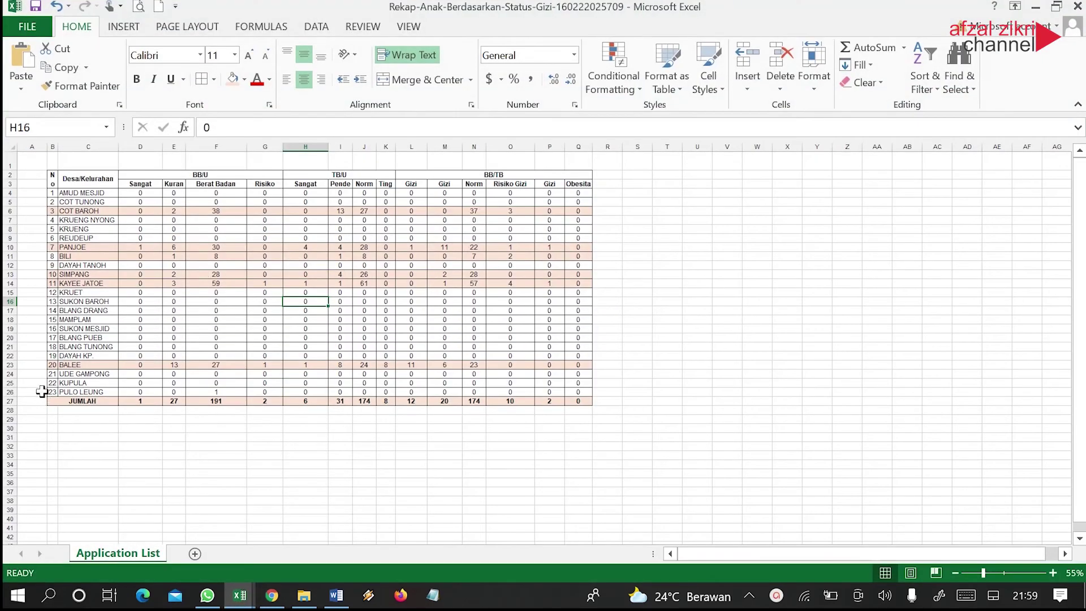
{"action": "left_click", "coordinate": [1036, 8]}
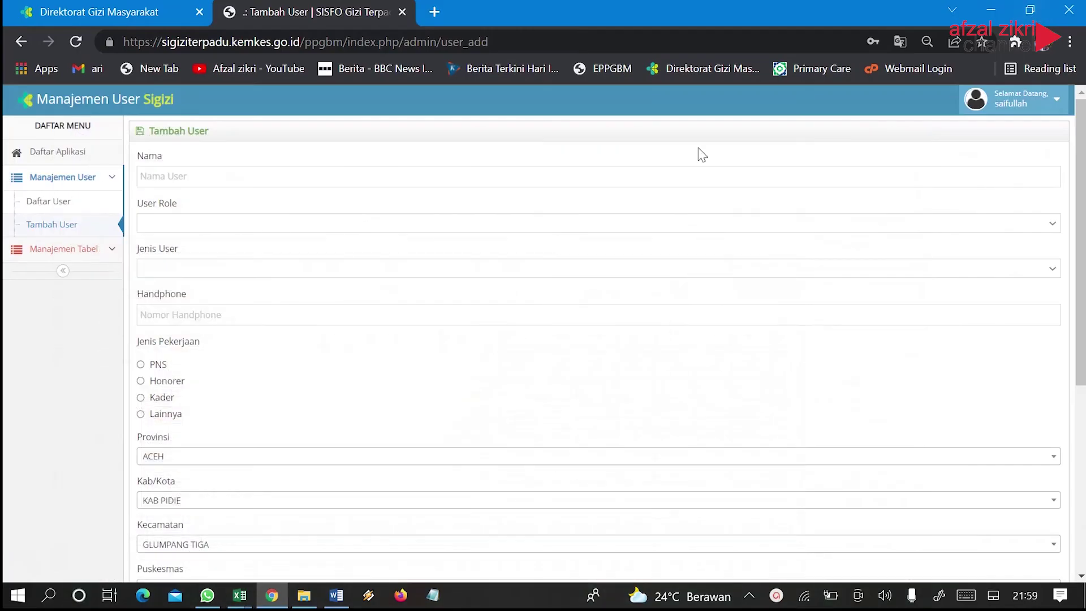